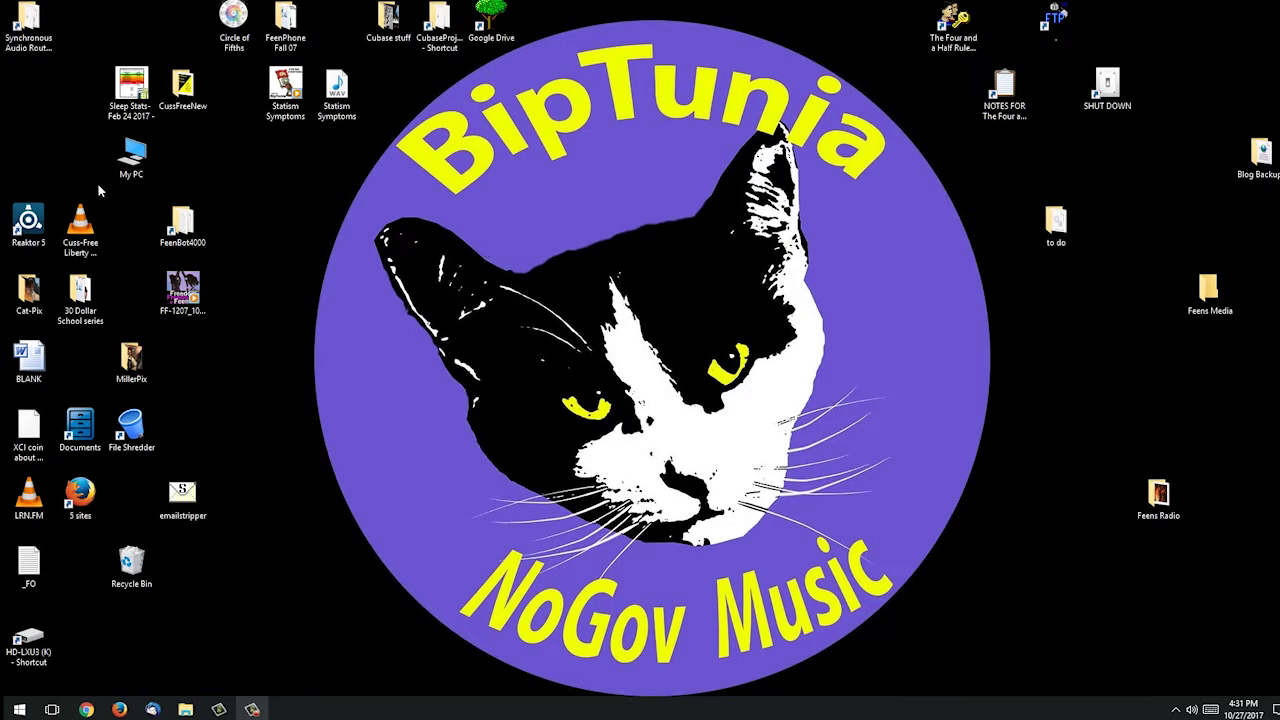
Open and close standalone Reaktor 5, then launch Cubase 5 and load its project
{"action": "double_click", "coordinate": [24, 212]}
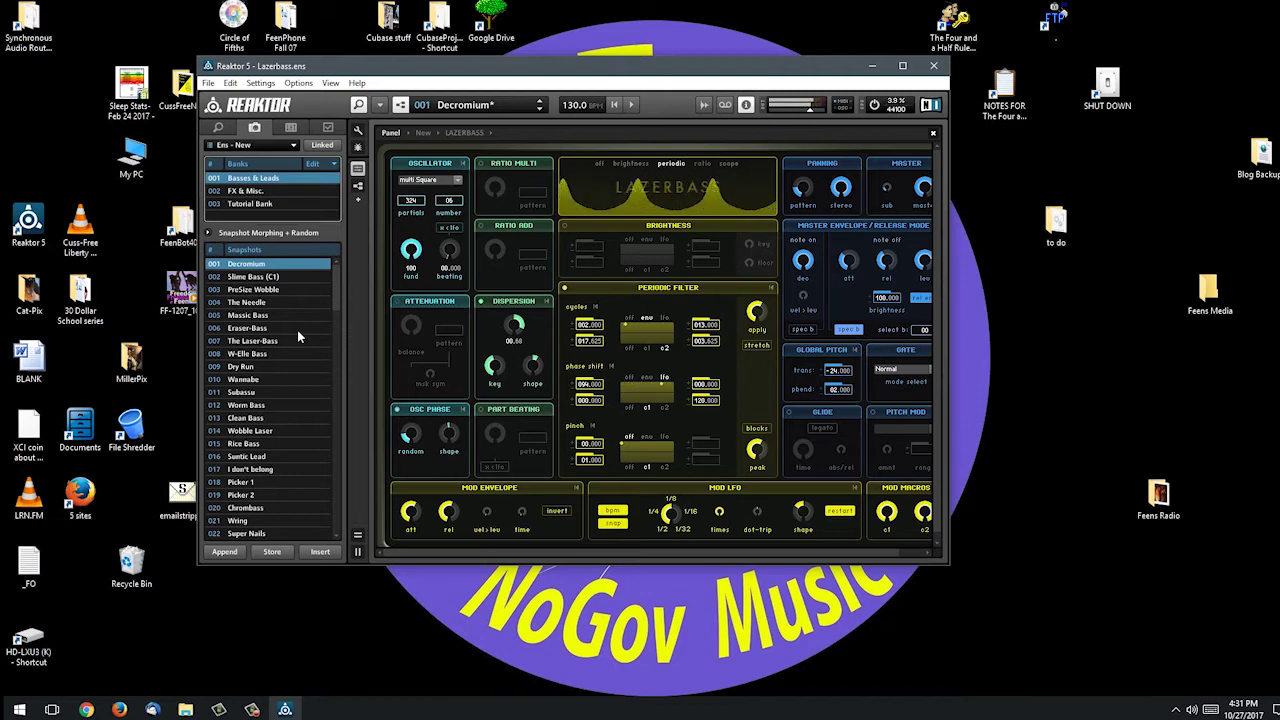
{"action": "key", "text": "alt+F4"}
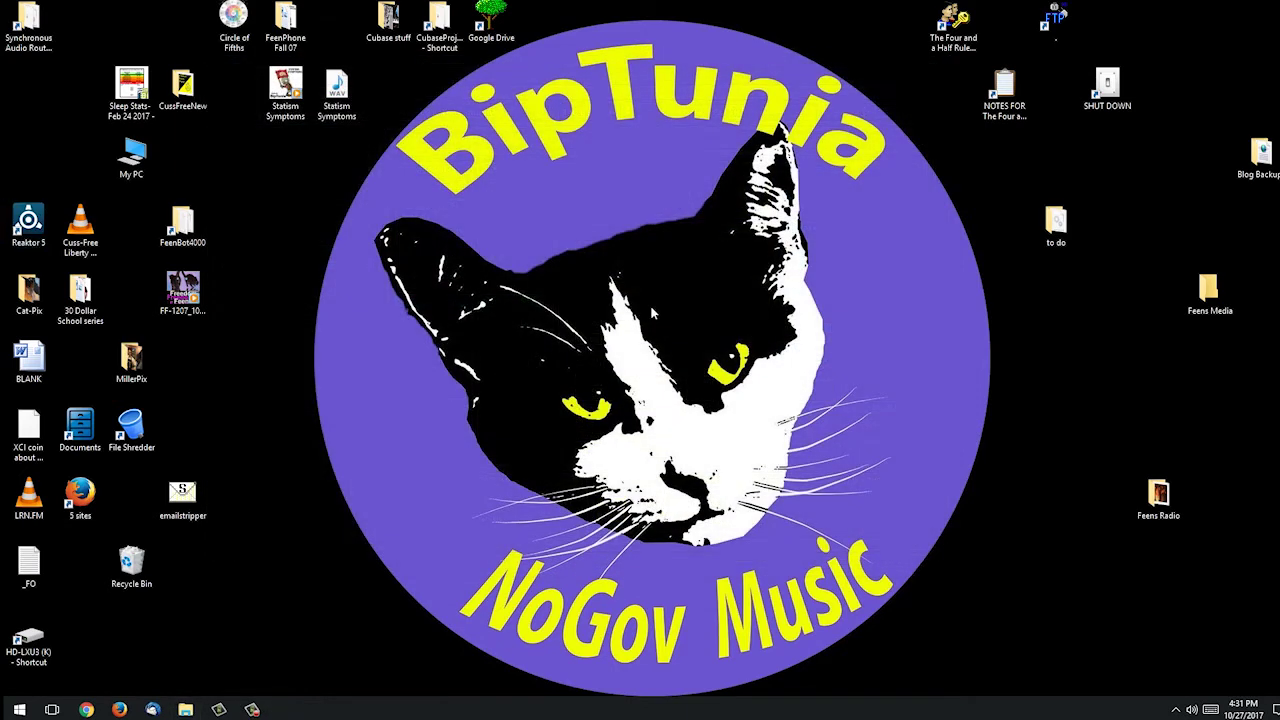
{"action": "left_click", "coordinate": [18, 709]}
{"action": "left_click", "coordinate": [388, 368]}
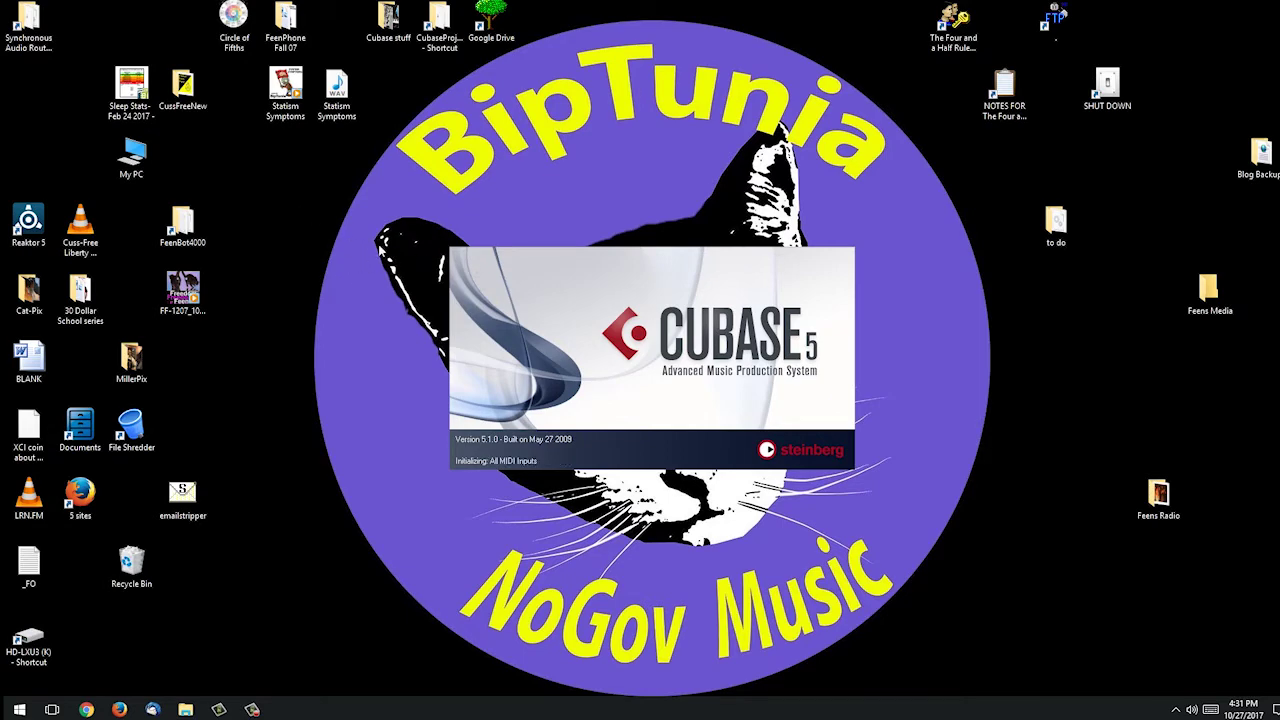
{"action": "key", "text": "Return"}
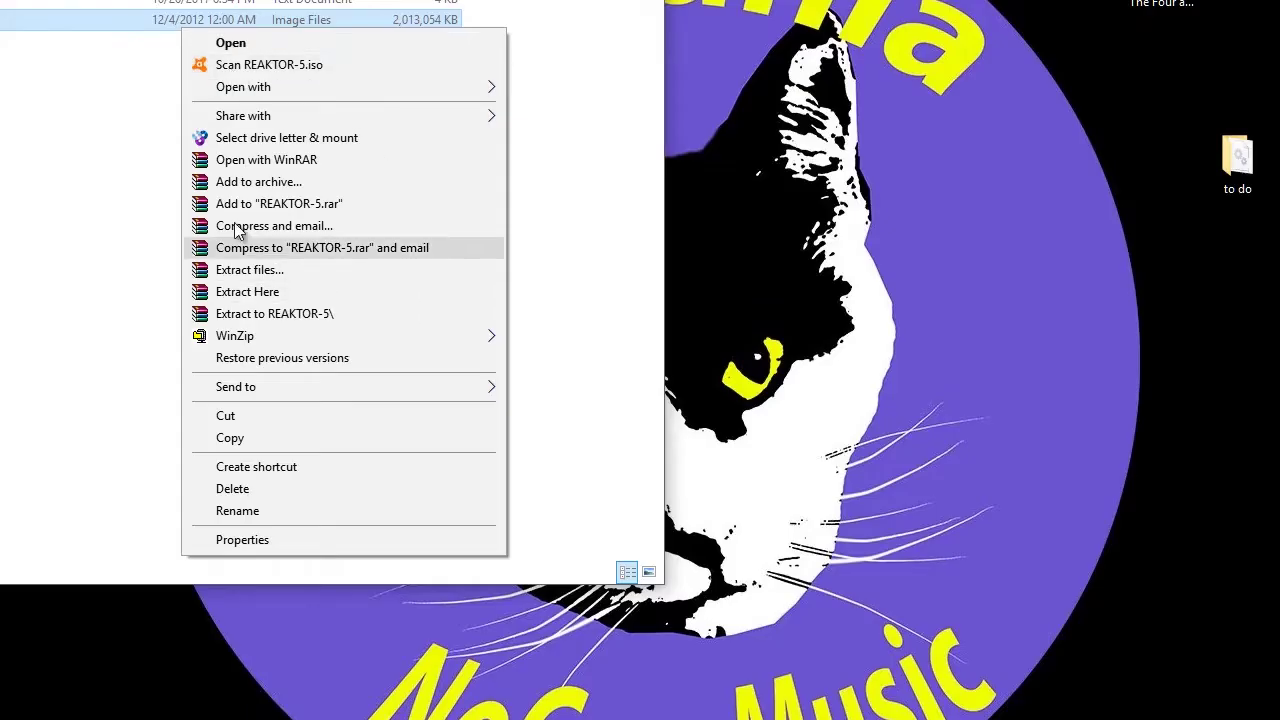
Mount REAKTOR-5.iso as drive V: and run its installer through to custom setup
{"action": "left_click", "coordinate": [279, 139]}
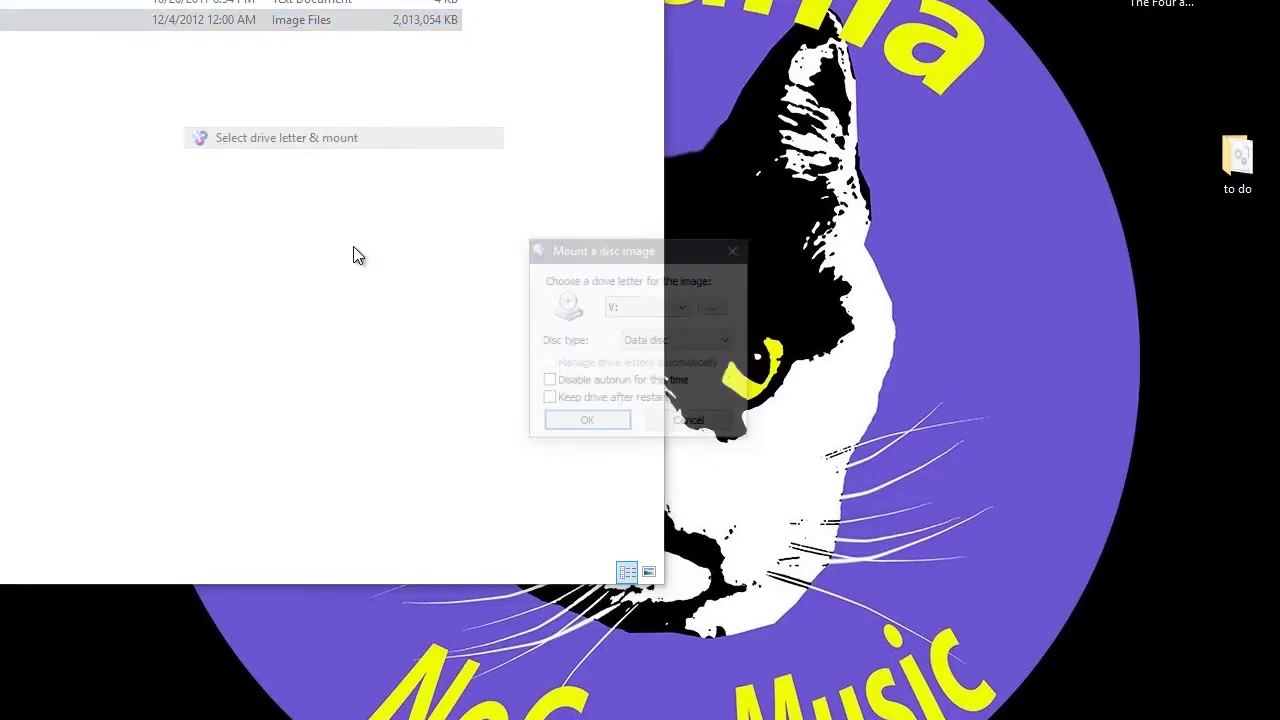
{"action": "left_click", "coordinate": [603, 425]}
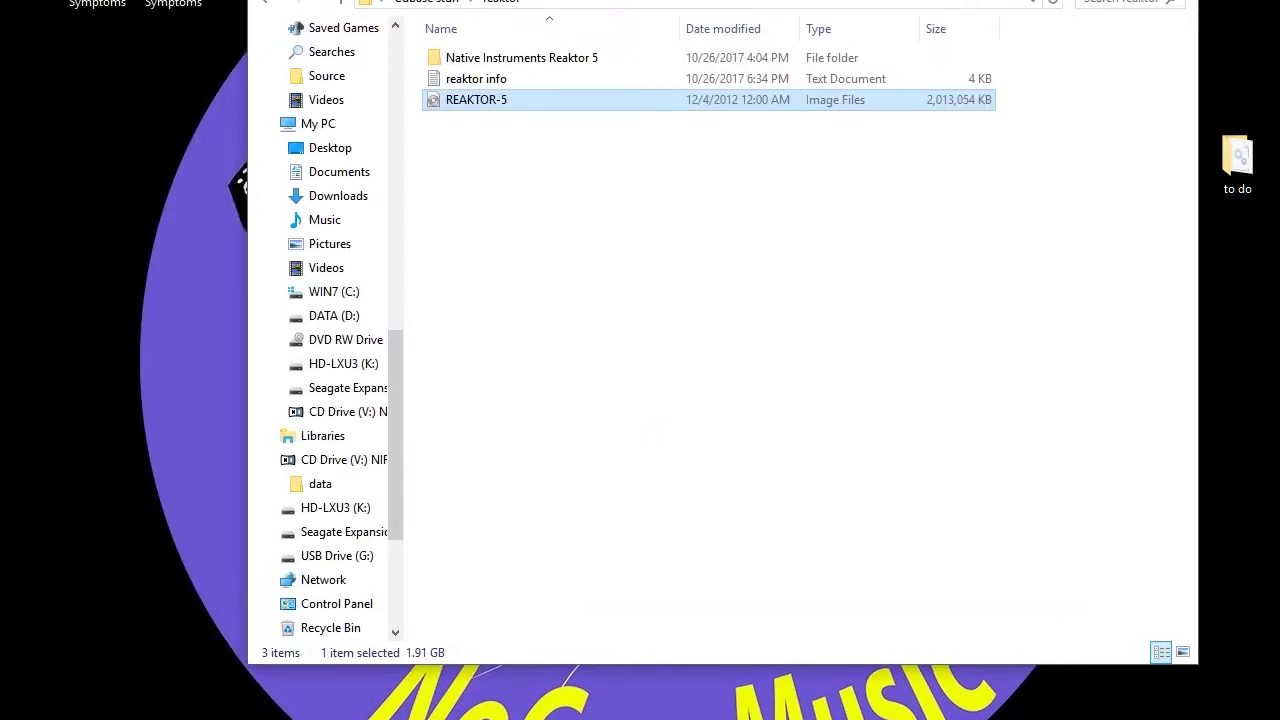
{"action": "double_click", "coordinate": [1100, 305]}
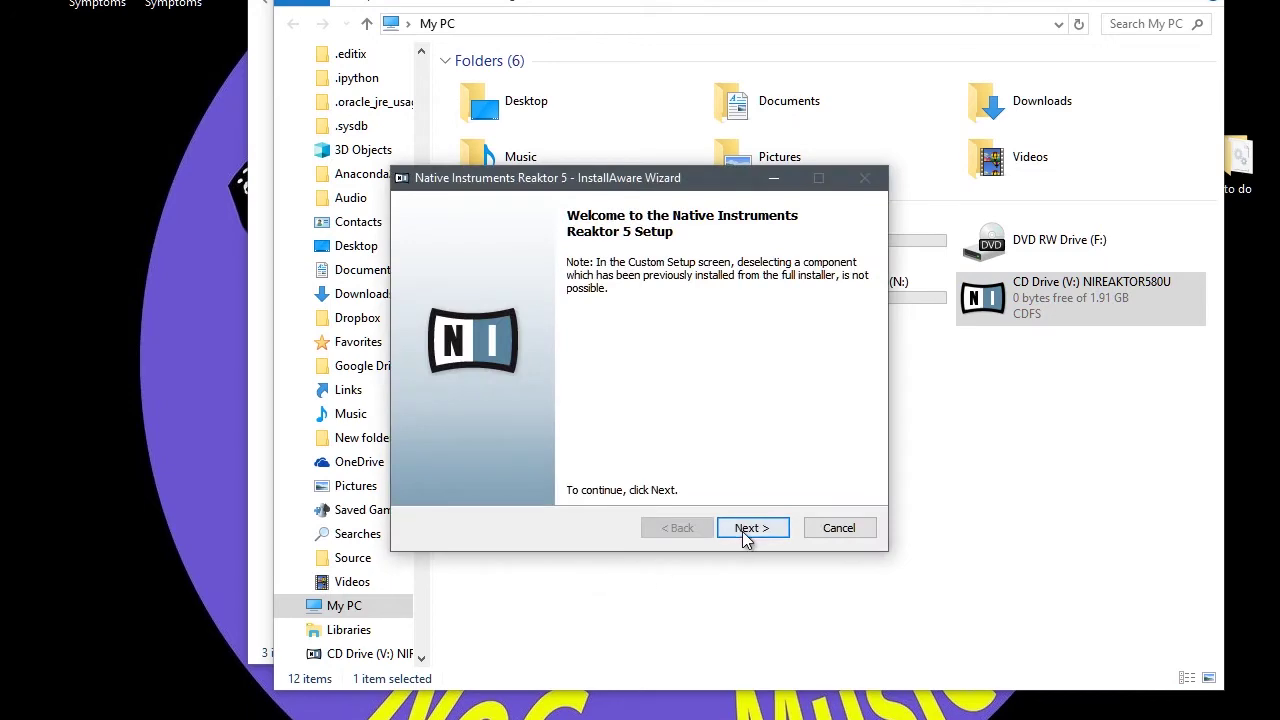
{"action": "left_click", "coordinate": [747, 530]}
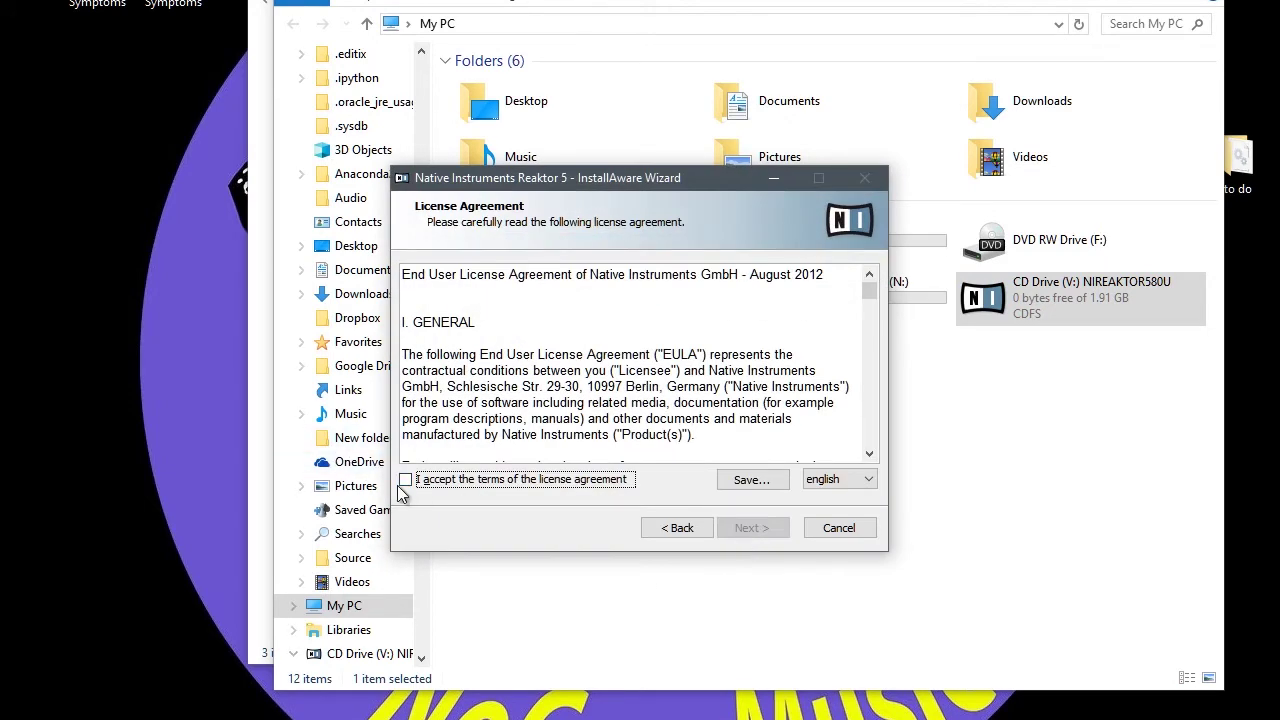
{"action": "left_click", "coordinate": [404, 480]}
{"action": "left_click", "coordinate": [768, 530]}
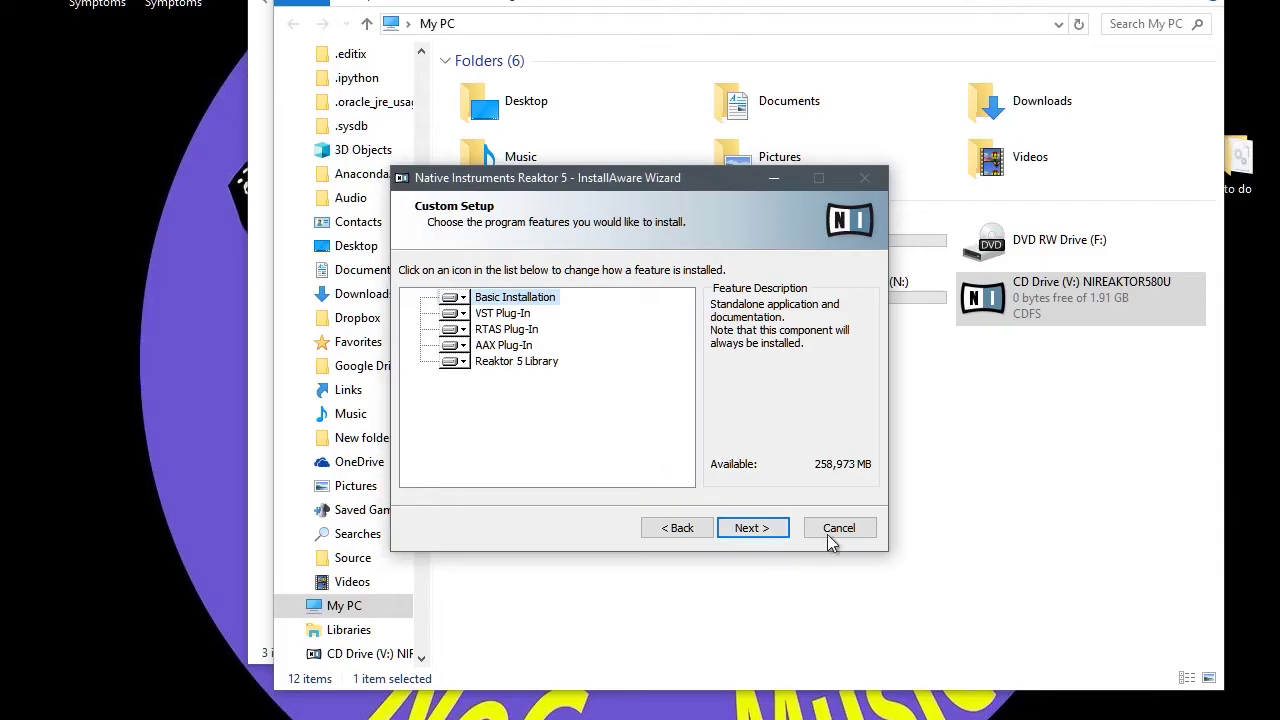
Cancel the Reaktor 5 installation and eject the mounted V: drive
{"action": "left_click", "coordinate": [839, 528]}
{"action": "left_click", "coordinate": [655, 421]}
{"action": "right_click", "coordinate": [1069, 315]}
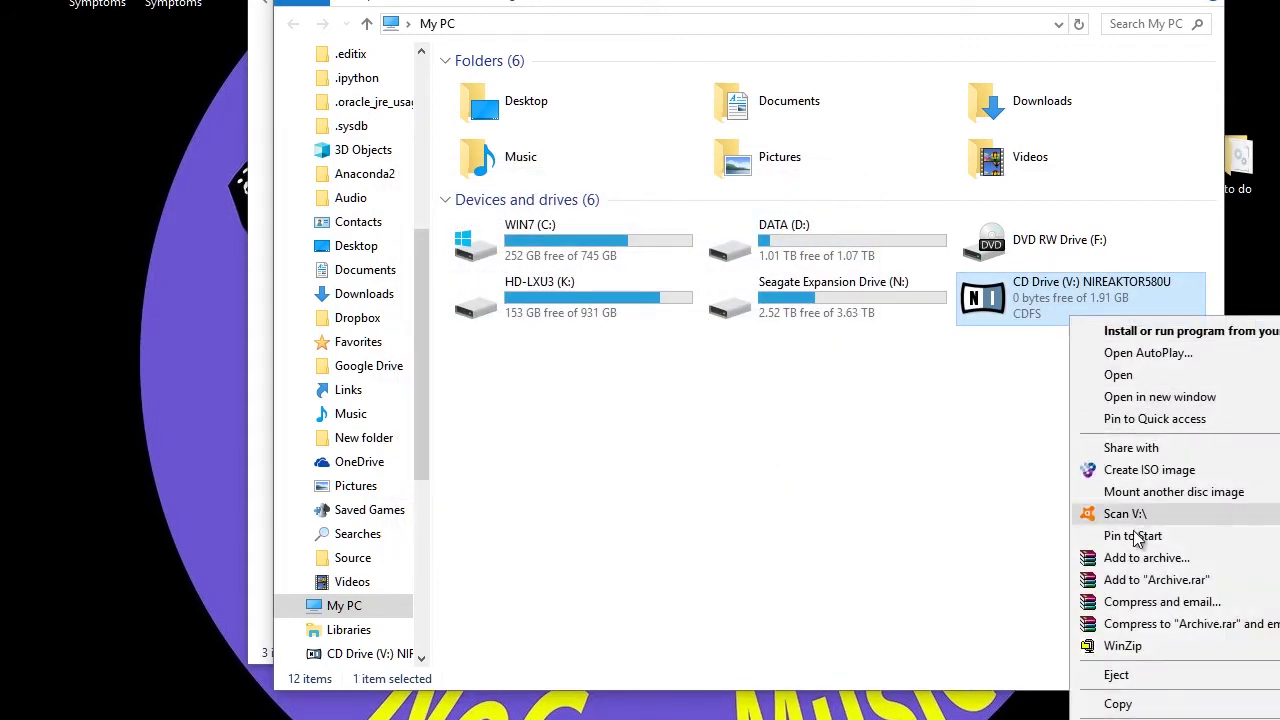
{"action": "left_click", "coordinate": [1112, 674]}
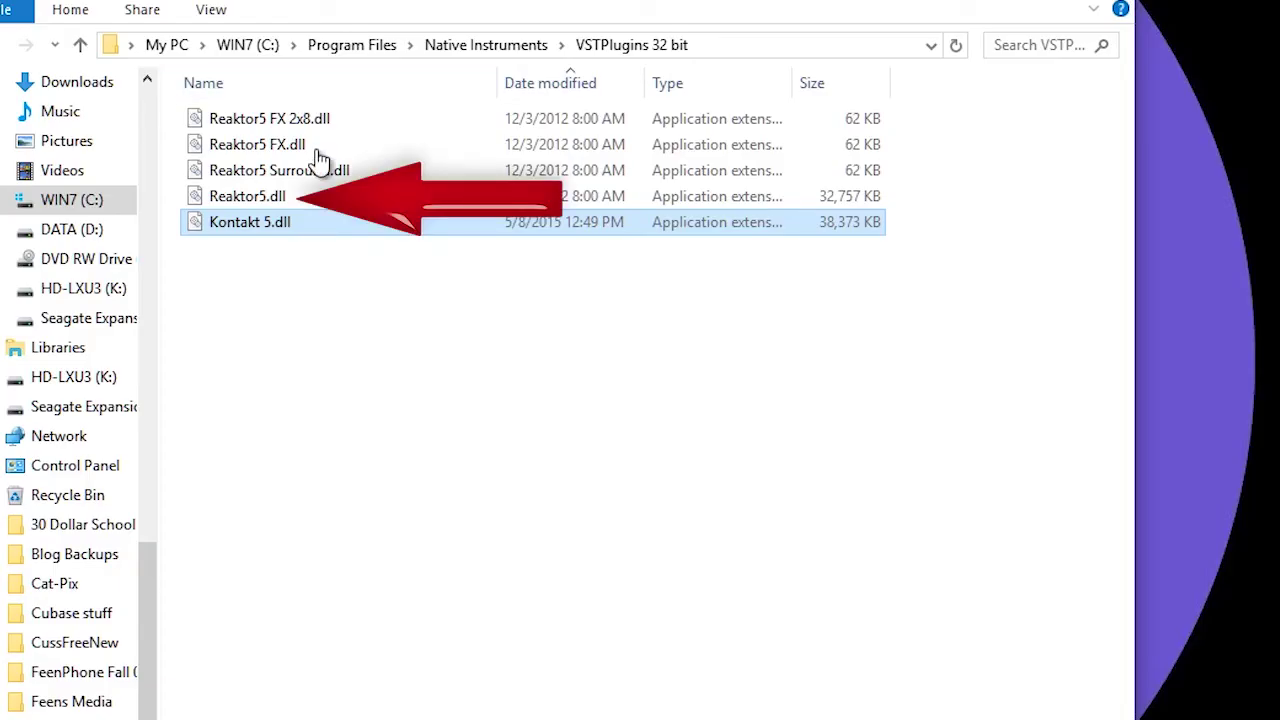
{"action": "left_click", "coordinate": [362, 312]}
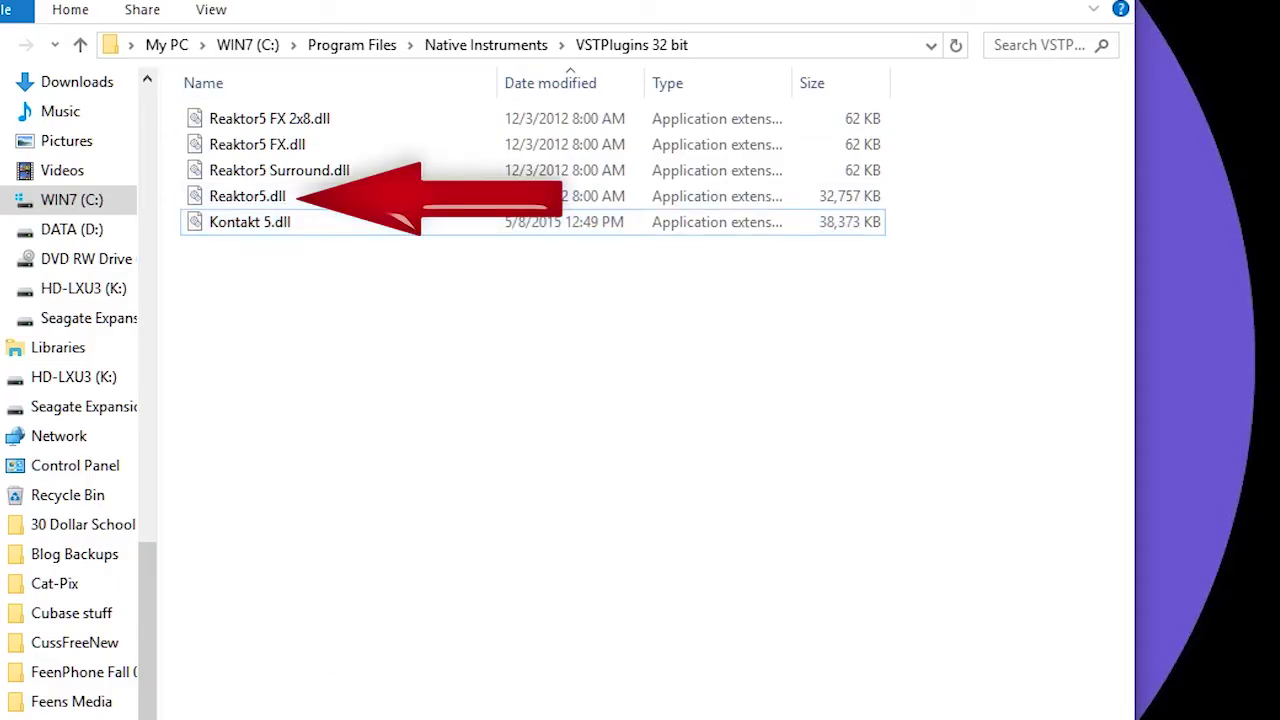
Bring up the Start menu program list and dismiss it, leaving the desktop showing
{"action": "key", "text": "super"}
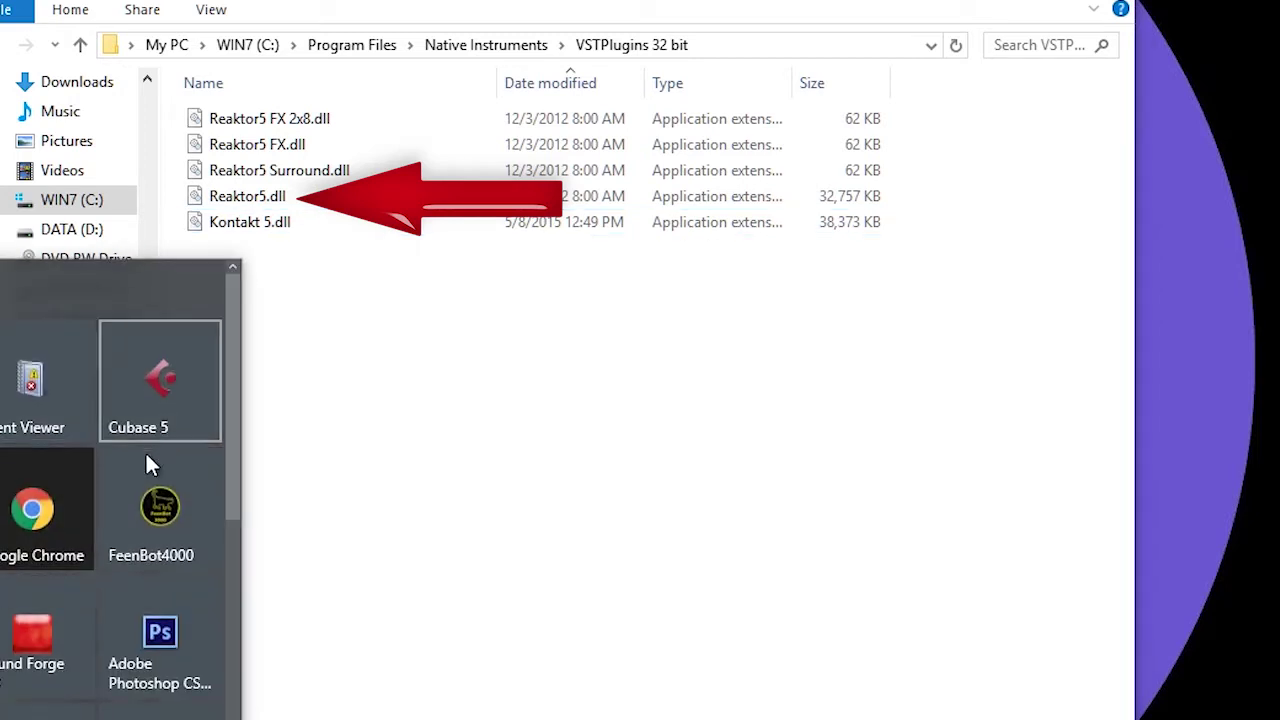
{"action": "left_click", "coordinate": [130, 389]}
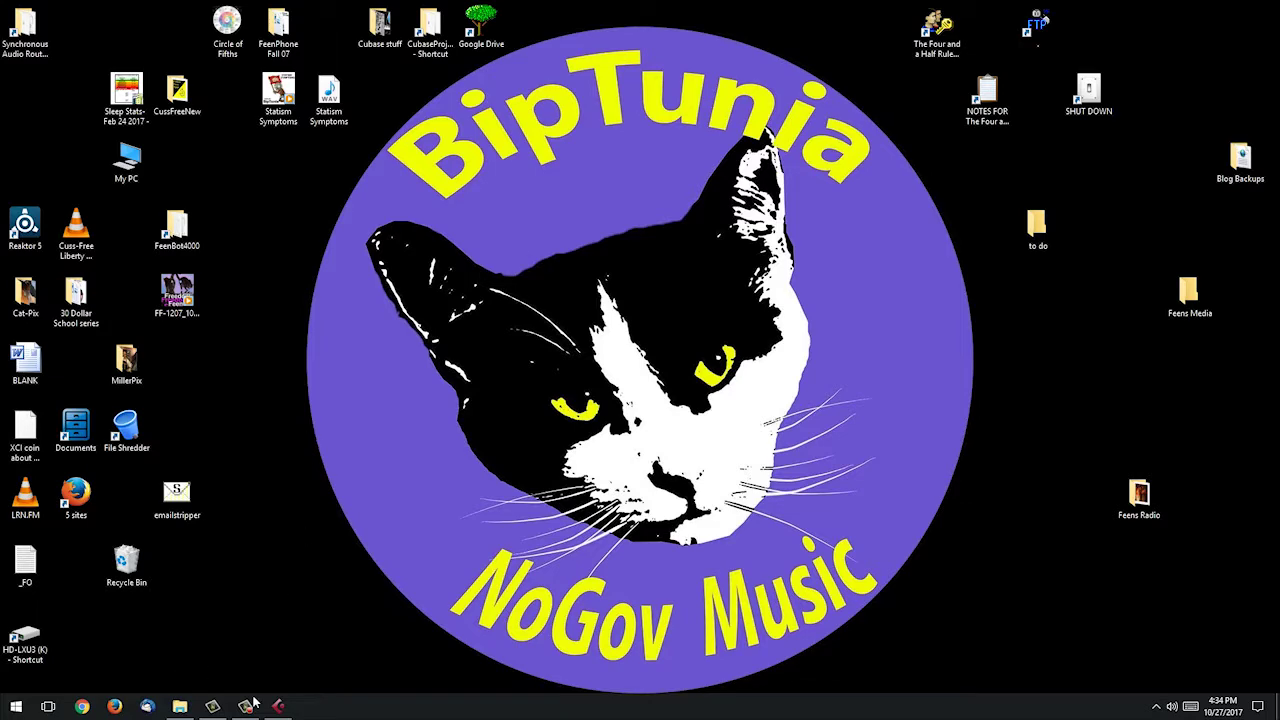
Open Devices > Plug-in Information and select the Native Instruments folder in VST 2.x Plug-in Paths
{"action": "left_click", "coordinate": [278, 706]}
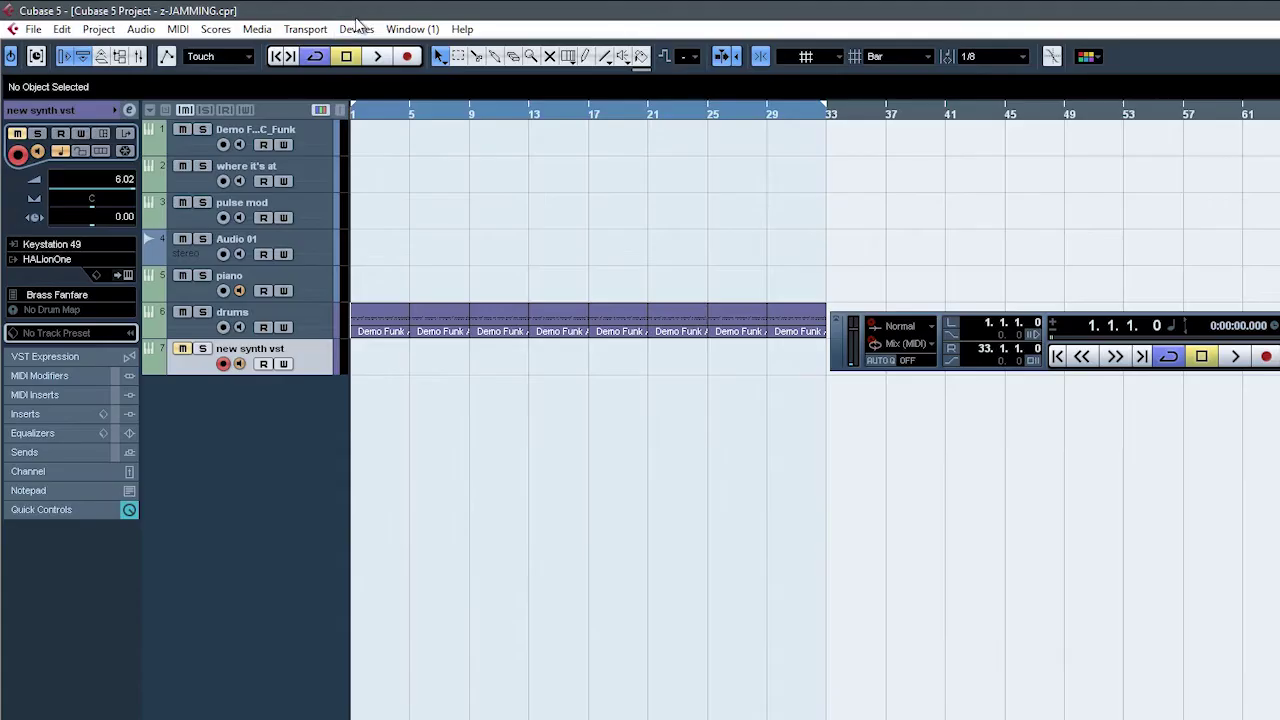
{"action": "left_click", "coordinate": [273, 21]}
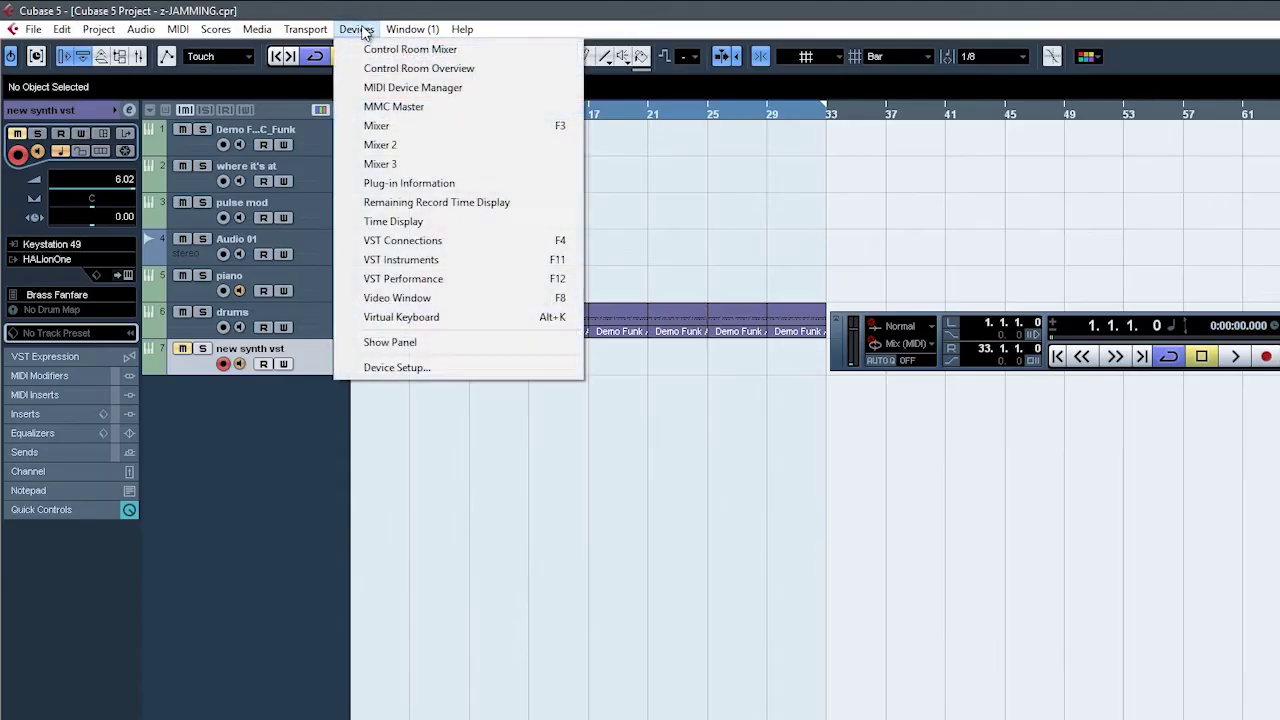
{"action": "left_click", "coordinate": [437, 183]}
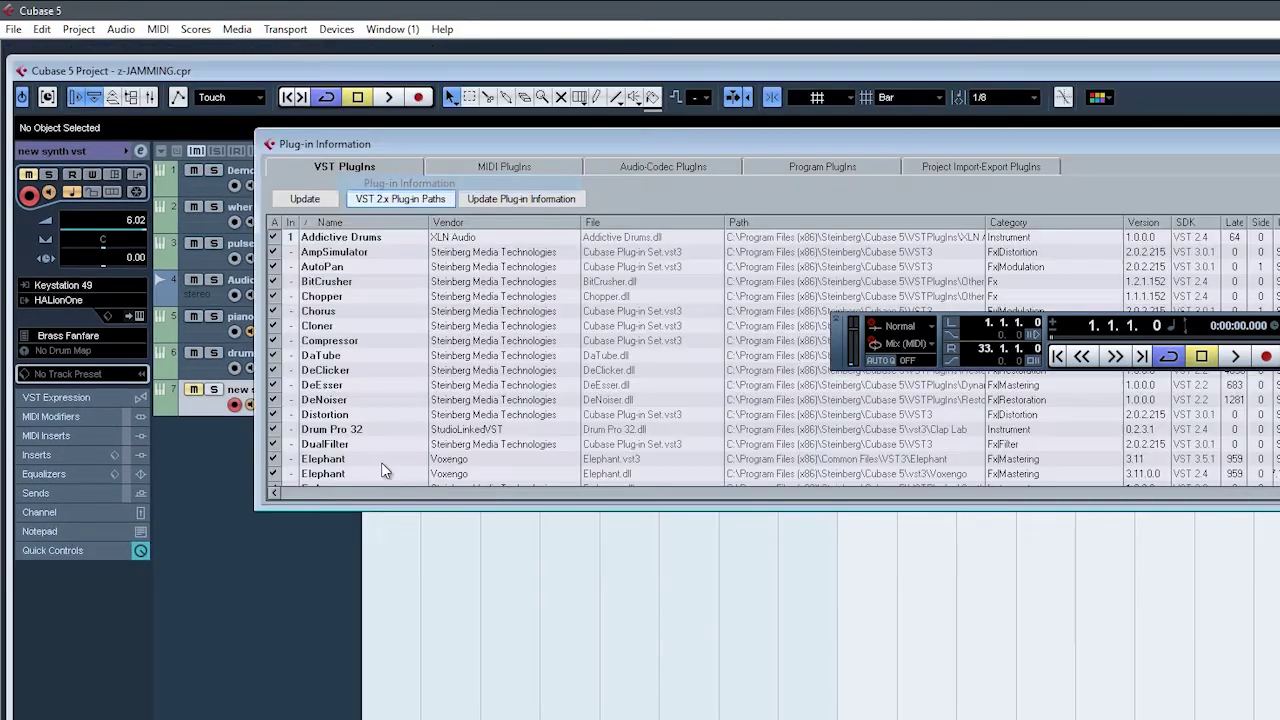
{"action": "left_click", "coordinate": [414, 200]}
{"action": "scroll", "coordinate": [466, 474], "scroll_direction": "down", "scroll_amount": 1}
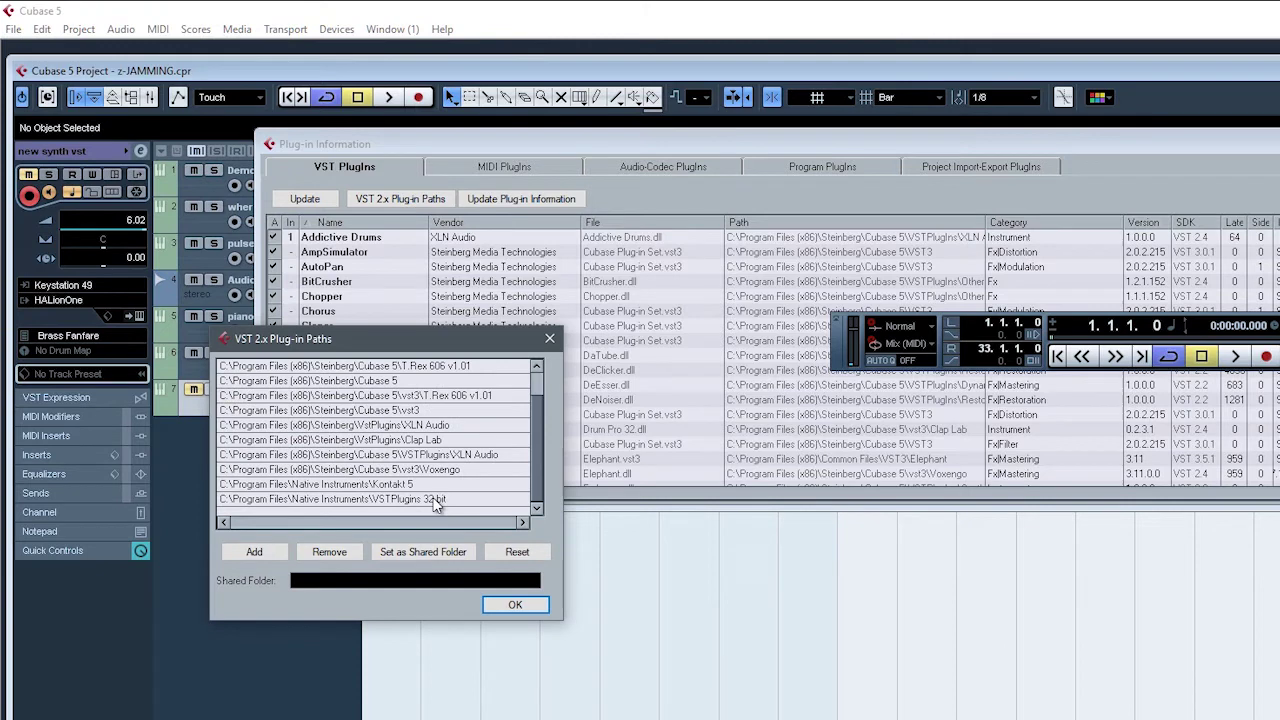
{"action": "left_click", "coordinate": [355, 500]}
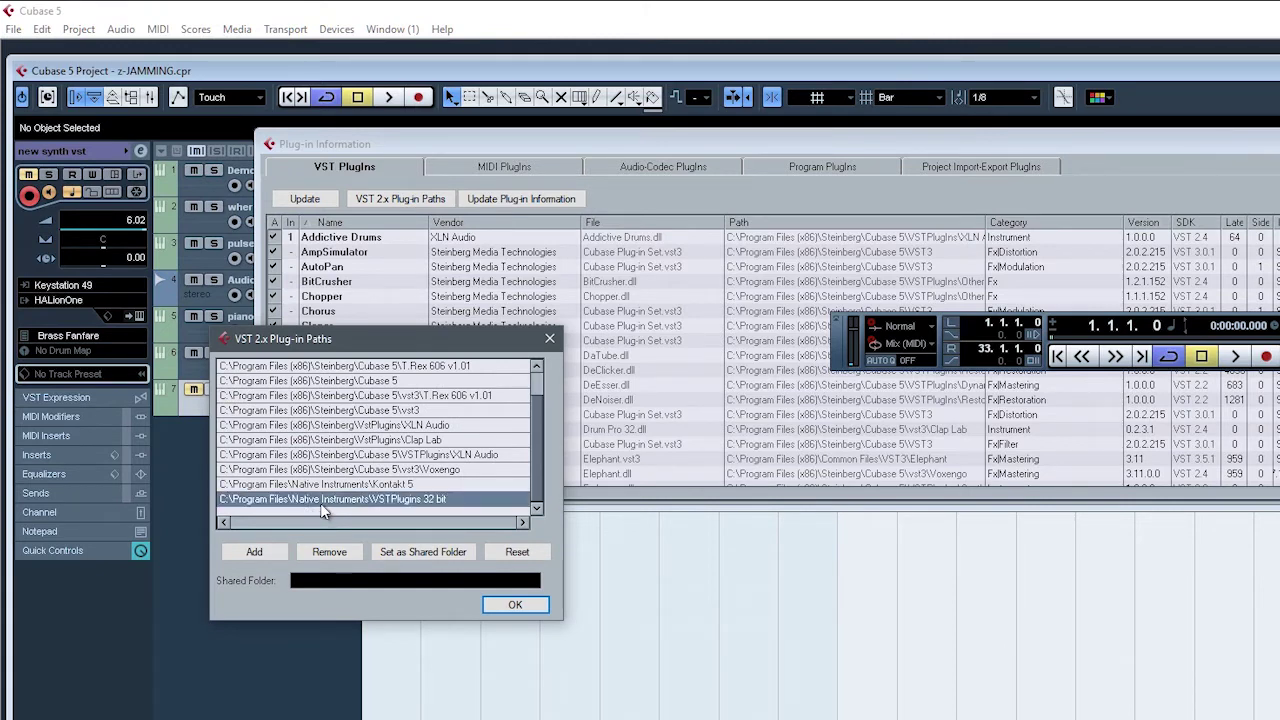
Accept the VST 2.x plug-in path list without adding another folder
{"action": "left_click", "coordinate": [255, 551]}
{"action": "scroll", "coordinate": [805, 525], "scroll_direction": "down", "scroll_amount": 5}
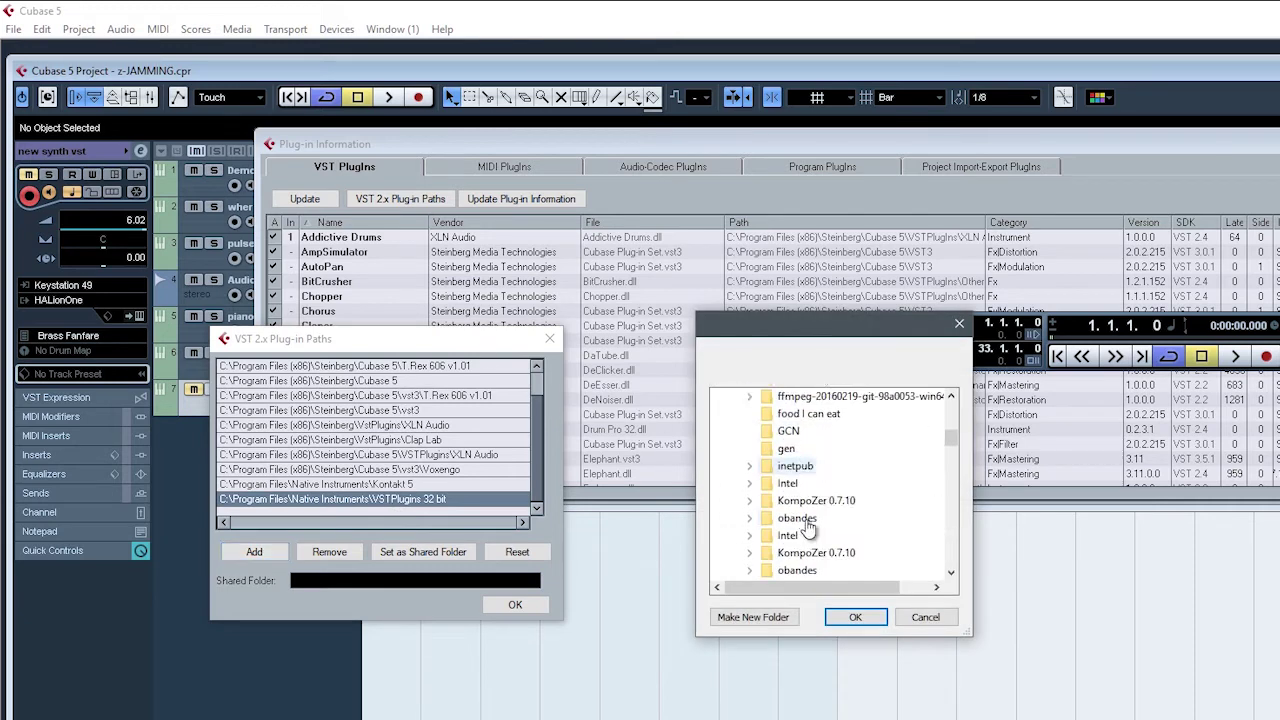
{"action": "scroll", "coordinate": [806, 527], "scroll_direction": "up", "scroll_amount": 5}
{"action": "left_click", "coordinate": [925, 620]}
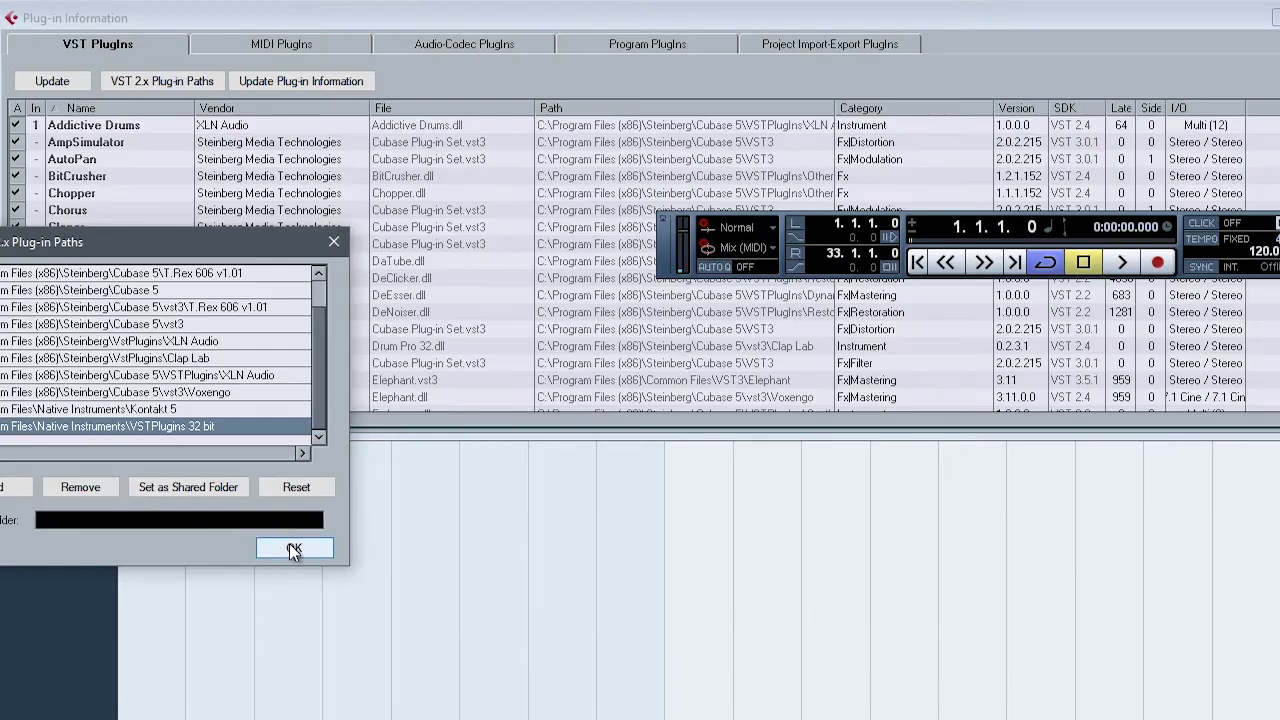
{"action": "left_click", "coordinate": [515, 604]}
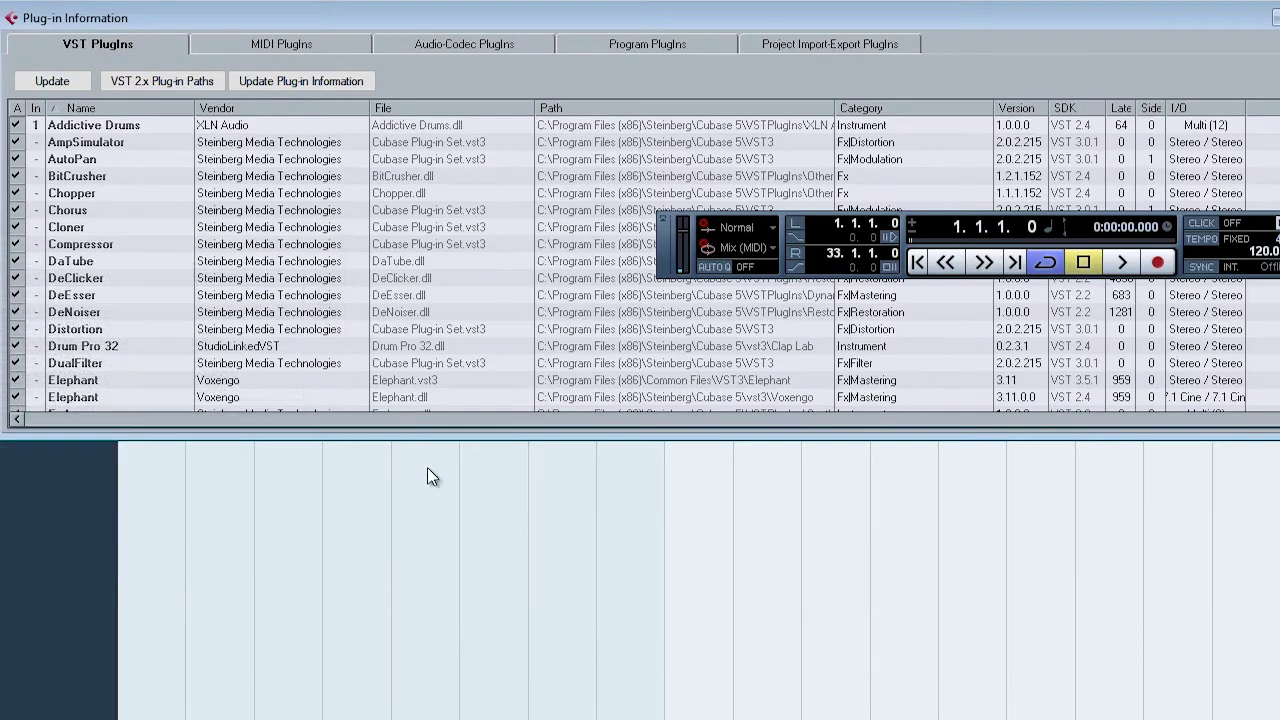
Update the plug-in list and scroll down to the Reaktor5 entries
{"action": "left_click", "coordinate": [47, 81]}
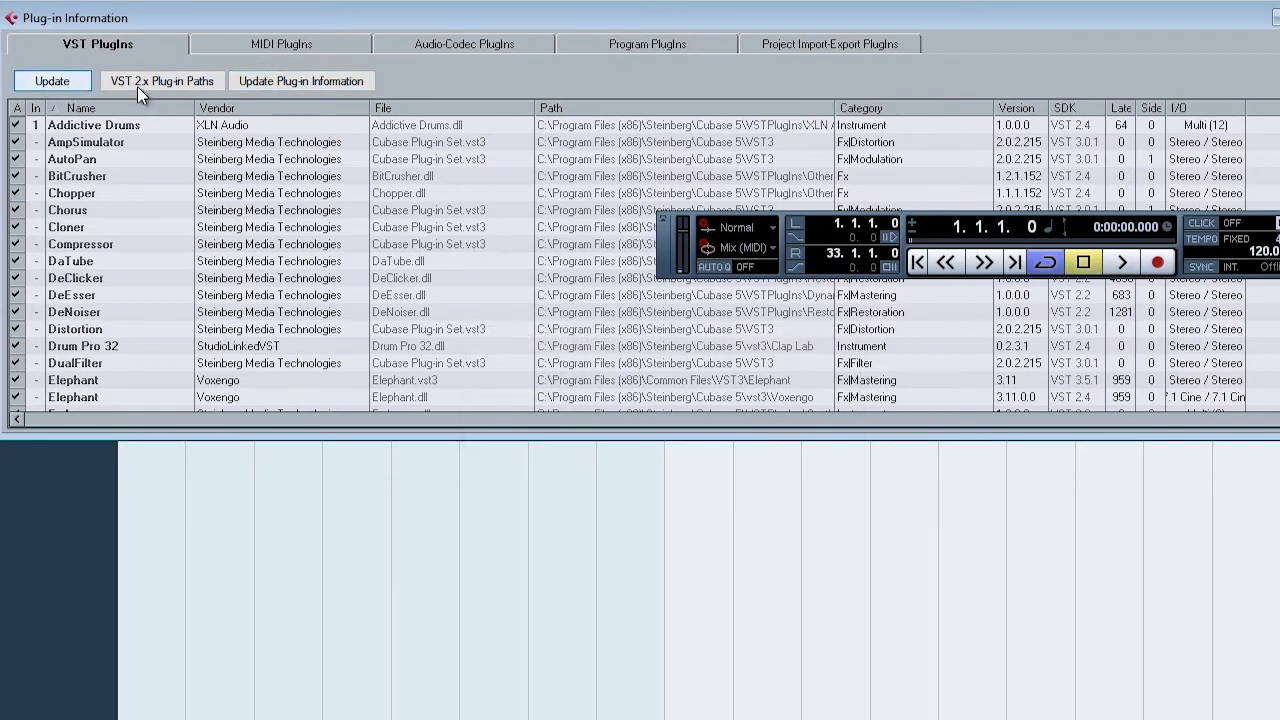
{"action": "scroll", "coordinate": [275, 275], "scroll_direction": "down", "scroll_amount": 3}
{"action": "scroll", "coordinate": [275, 275], "scroll_direction": "down", "scroll_amount": 5}
{"action": "scroll", "coordinate": [240, 350], "scroll_direction": "down", "scroll_amount": 2}
{"action": "scroll", "coordinate": [235, 348], "scroll_direction": "down", "scroll_amount": 2}
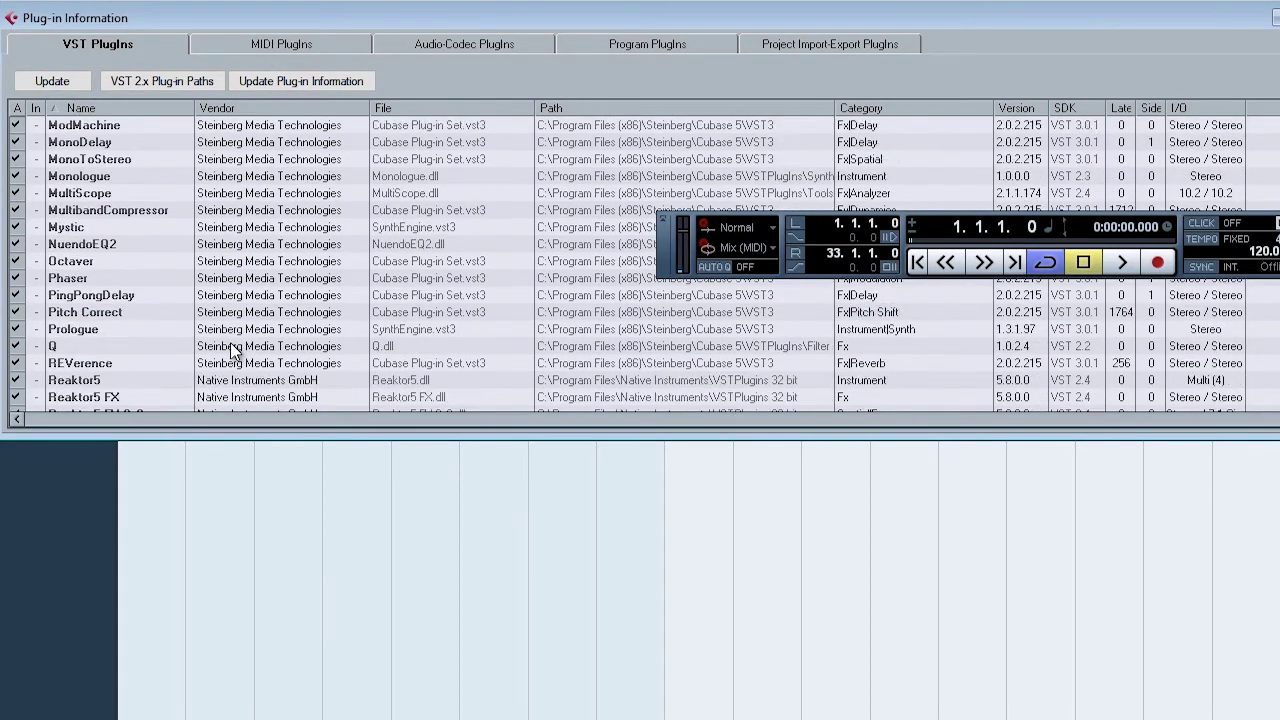
{"action": "scroll", "coordinate": [232, 346], "scroll_direction": "down", "scroll_amount": 1}
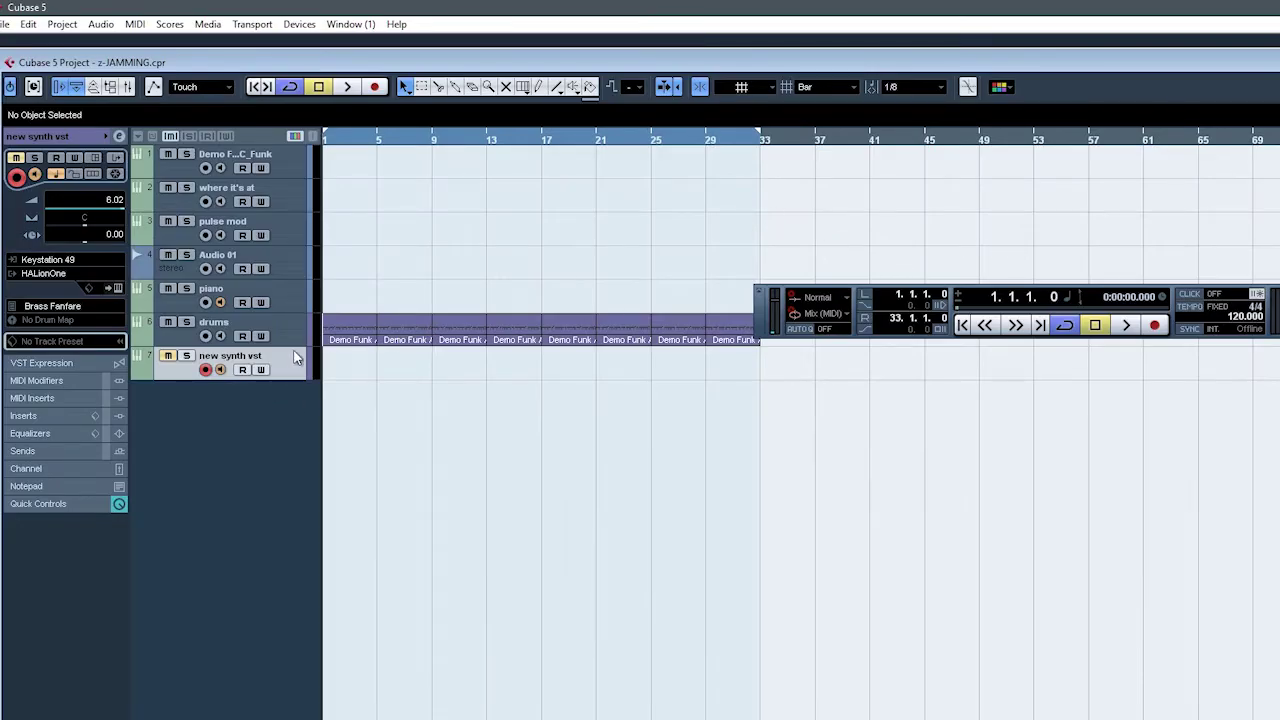
Delete the new synth vst track and add a Reaktor5 instrument track
{"action": "key", "text": "Delete"}
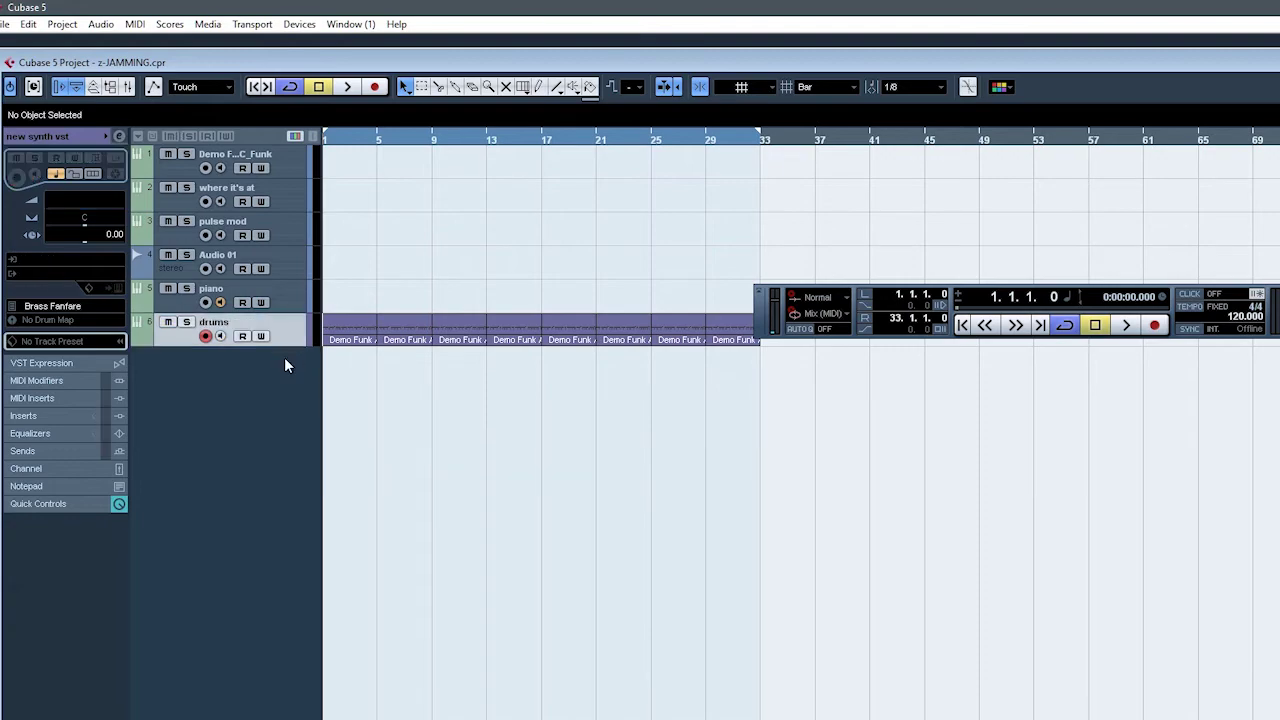
{"action": "right_click", "coordinate": [277, 361]}
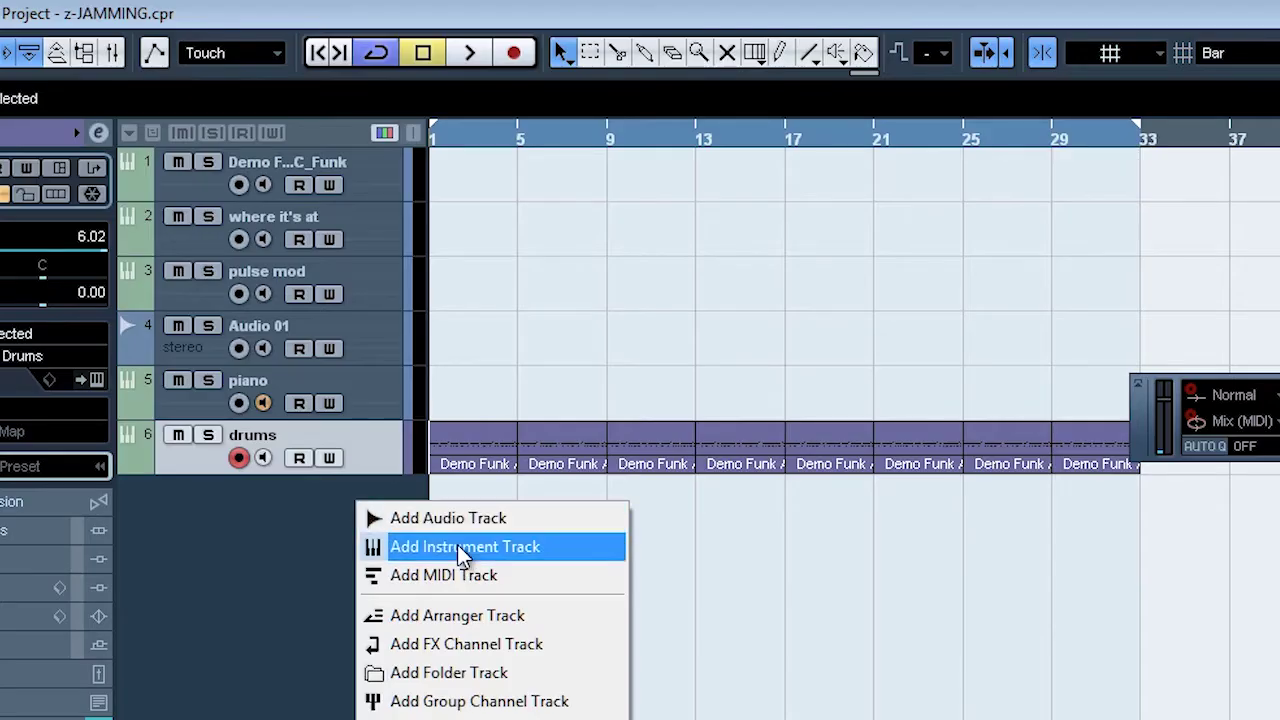
{"action": "left_click", "coordinate": [455, 546]}
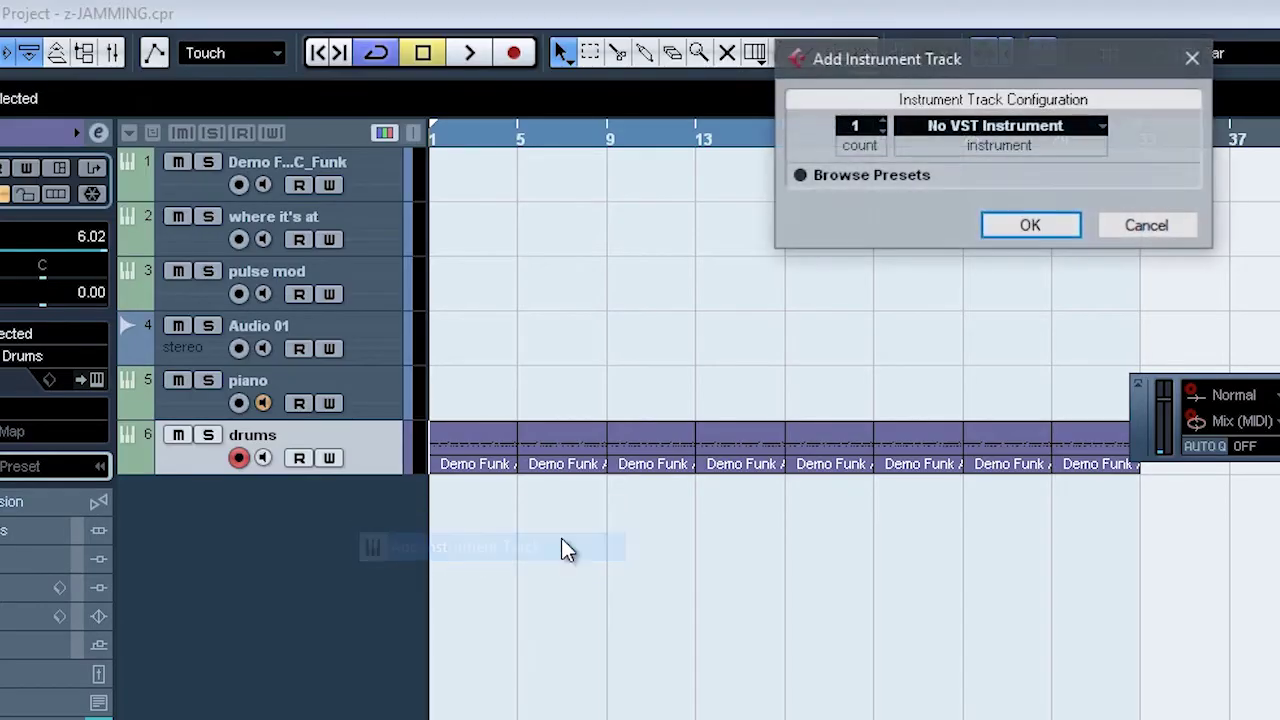
{"action": "left_click", "coordinate": [1016, 124]}
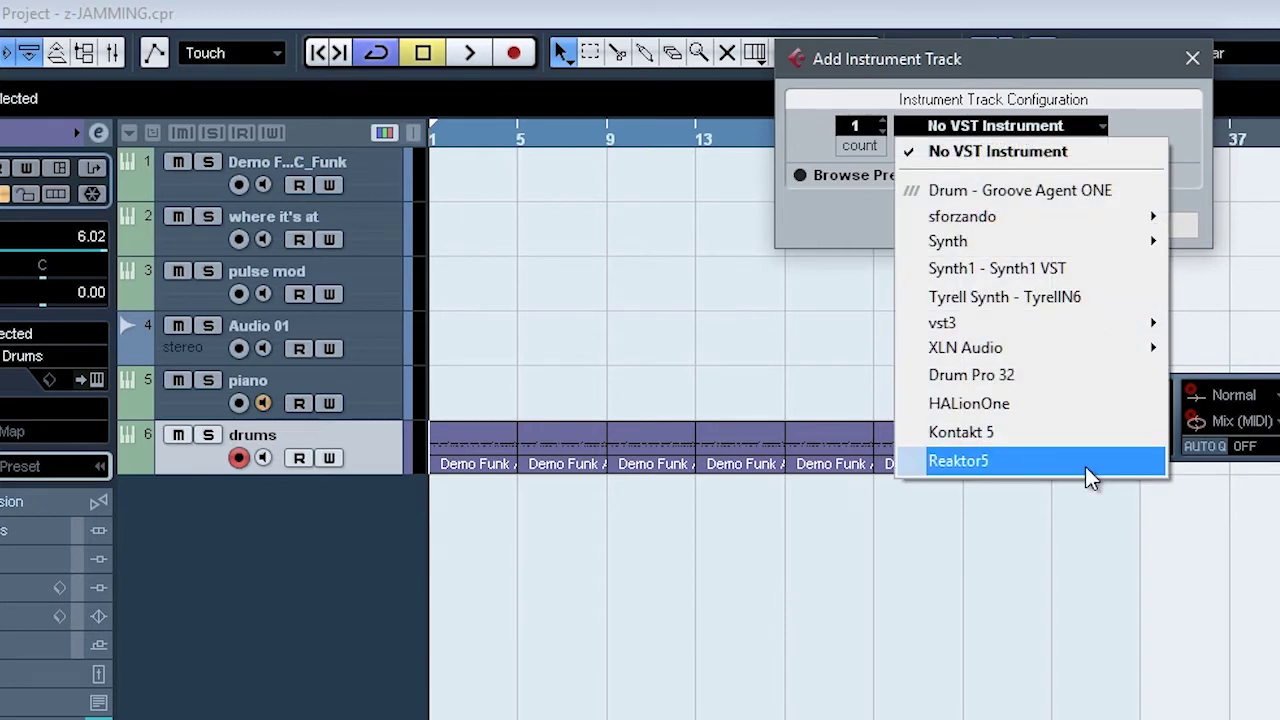
{"action": "left_click", "coordinate": [1085, 461]}
{"action": "left_click", "coordinate": [998, 236]}
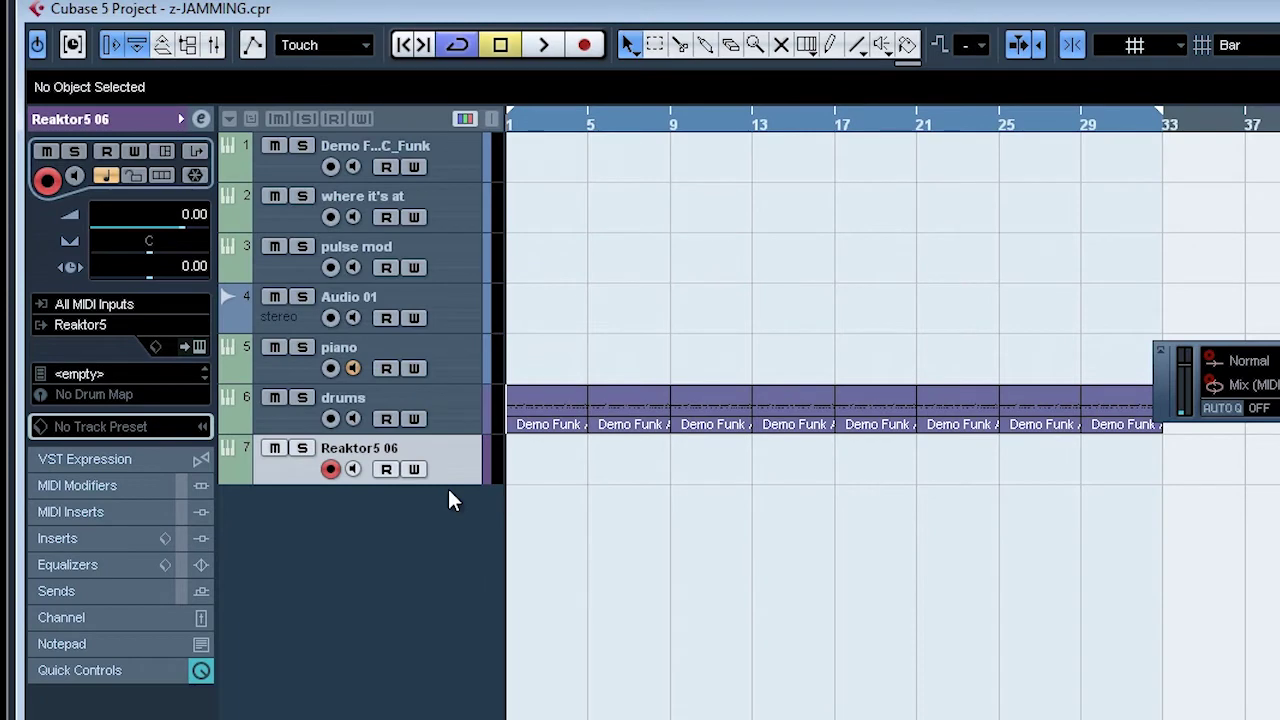
{"action": "left_click", "coordinate": [158, 307]}
Set MIDI input to Keystation 49 and load Factory > New Additions > Synthesizer > Lazerbass.ens
{"action": "left_click", "coordinate": [198, 400]}
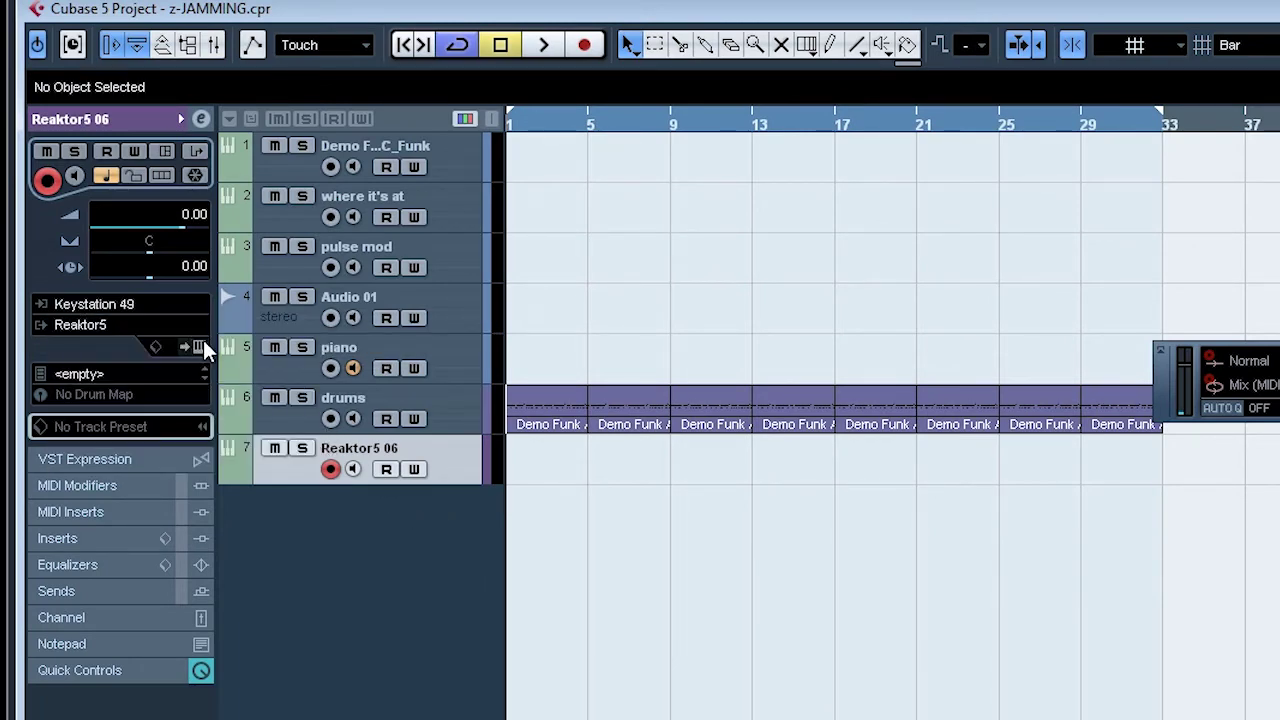
{"action": "left_click", "coordinate": [199, 347]}
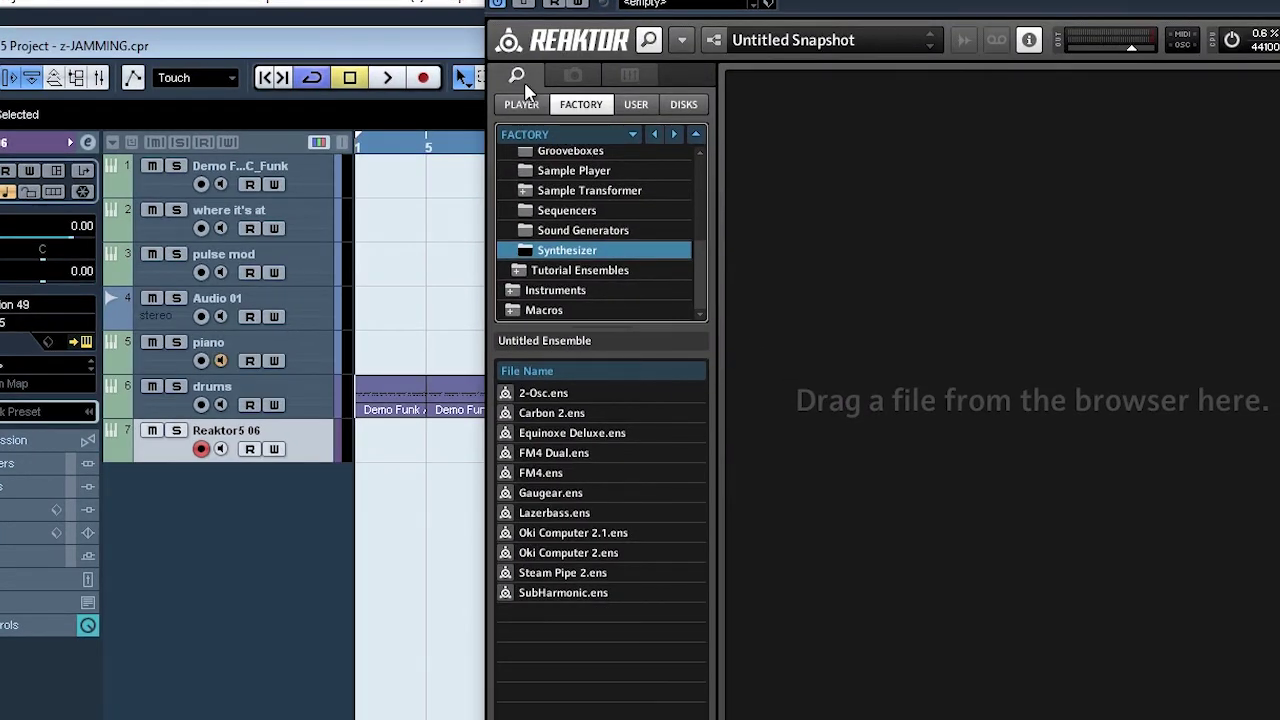
{"action": "scroll", "coordinate": [541, 244], "scroll_direction": "up", "scroll_amount": 3}
{"action": "scroll", "coordinate": [541, 244], "scroll_direction": "up", "scroll_amount": 3}
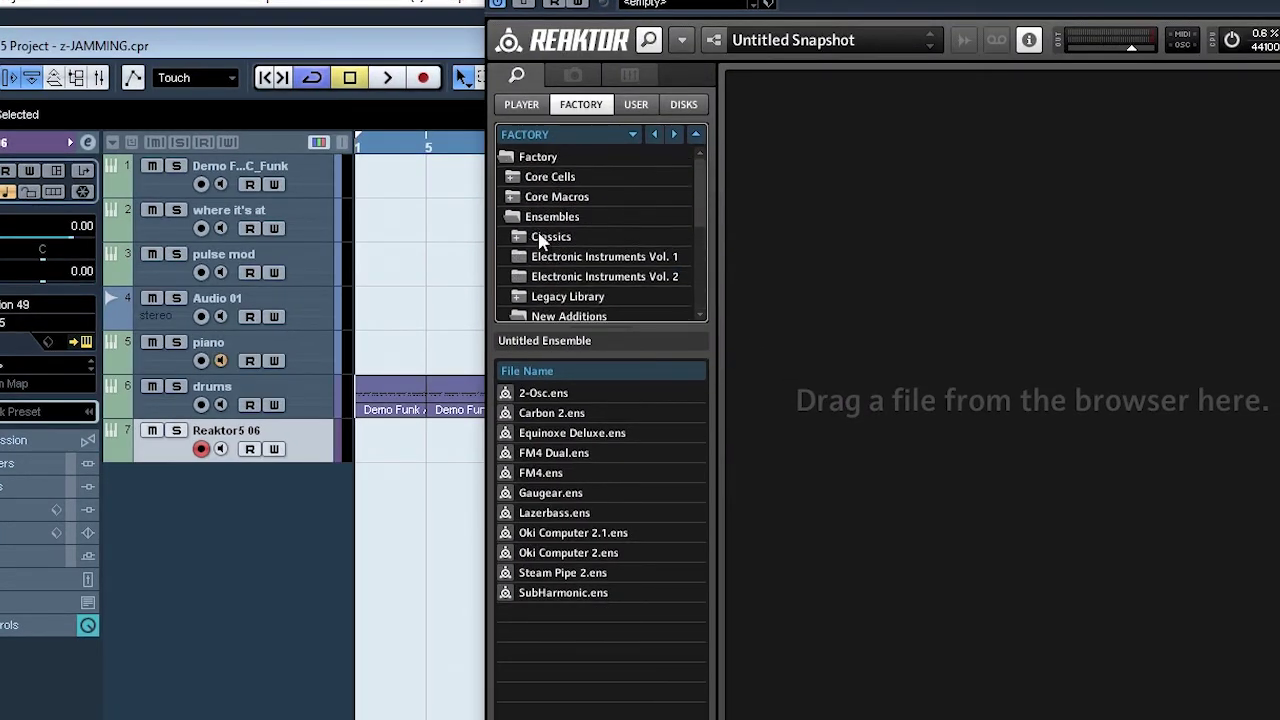
{"action": "left_click", "coordinate": [524, 220]}
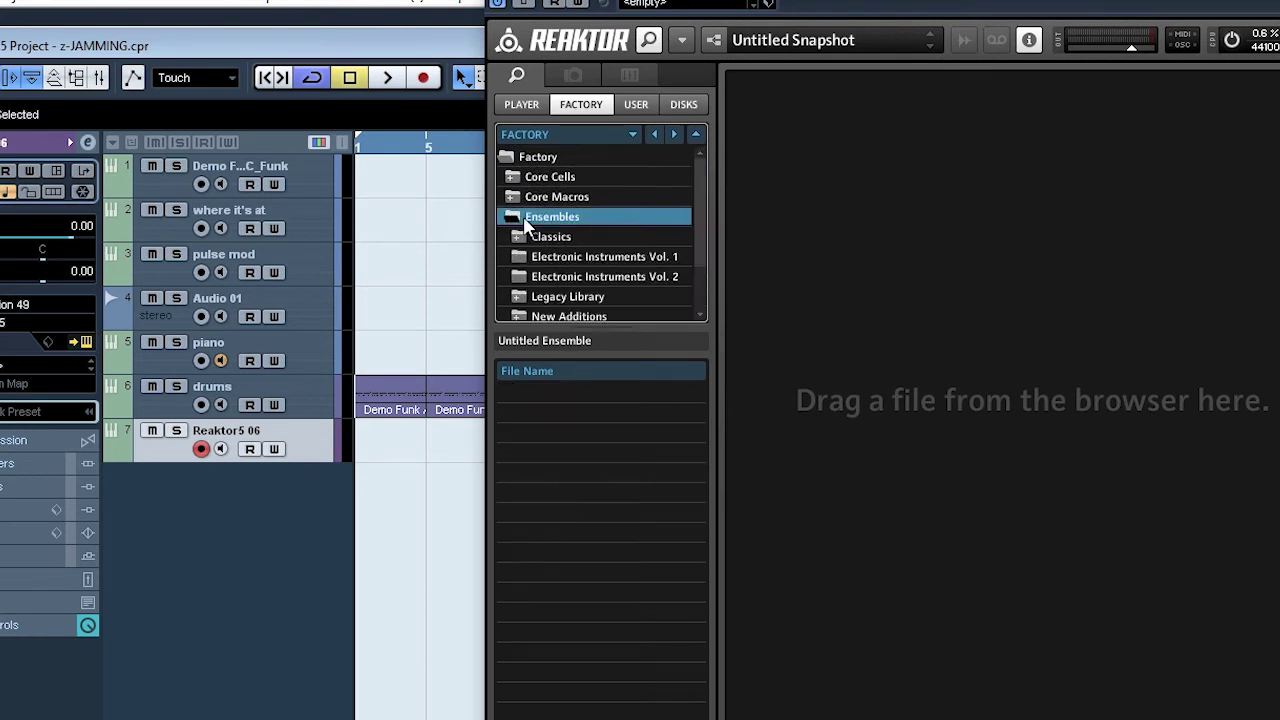
{"action": "scroll", "coordinate": [549, 240], "scroll_direction": "down", "scroll_amount": 1}
{"action": "left_click", "coordinate": [569, 252]}
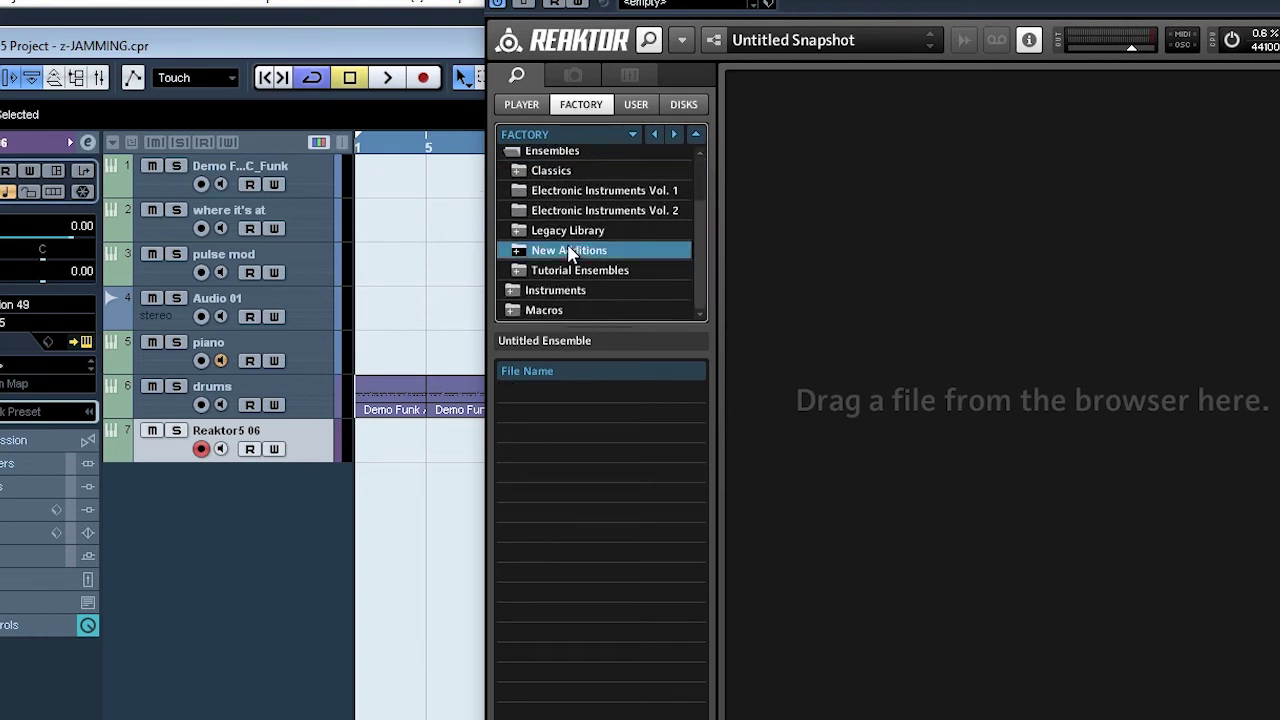
{"action": "scroll", "coordinate": [577, 256], "scroll_direction": "down", "scroll_amount": 1}
{"action": "scroll", "coordinate": [580, 265], "scroll_direction": "down", "scroll_amount": 1}
{"action": "left_click", "coordinate": [582, 250]}
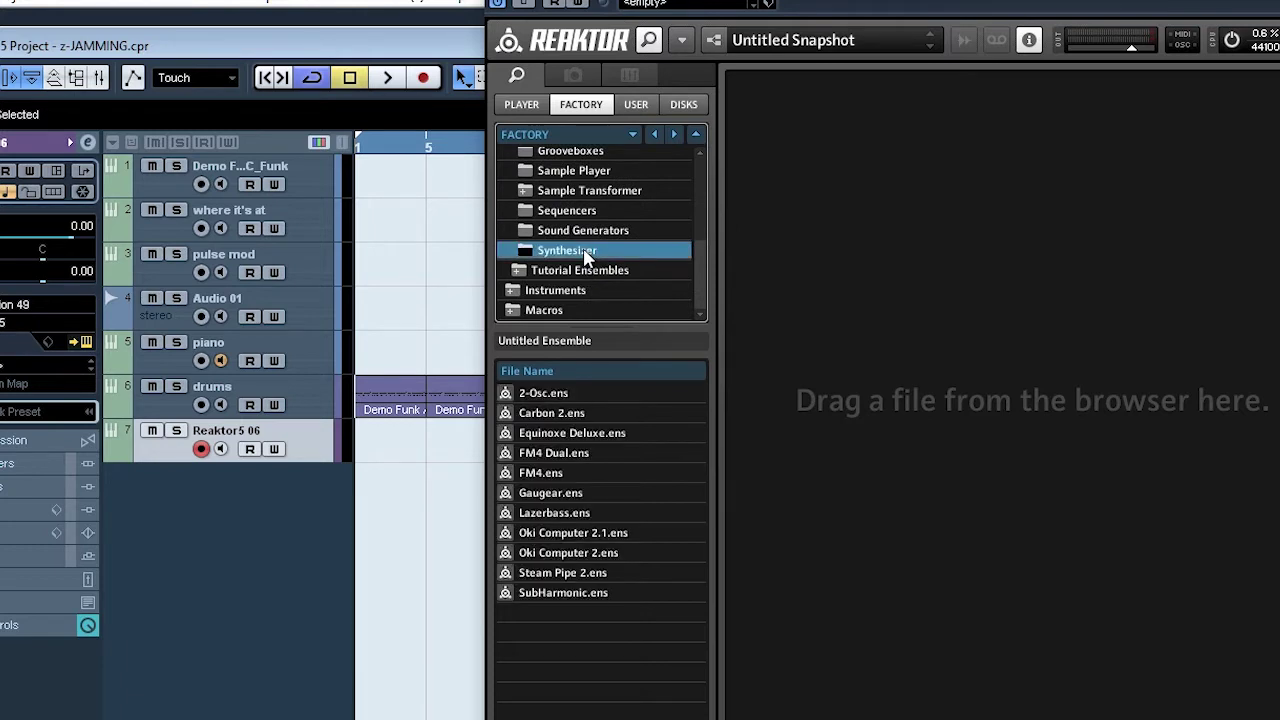
{"action": "double_click", "coordinate": [555, 513]}
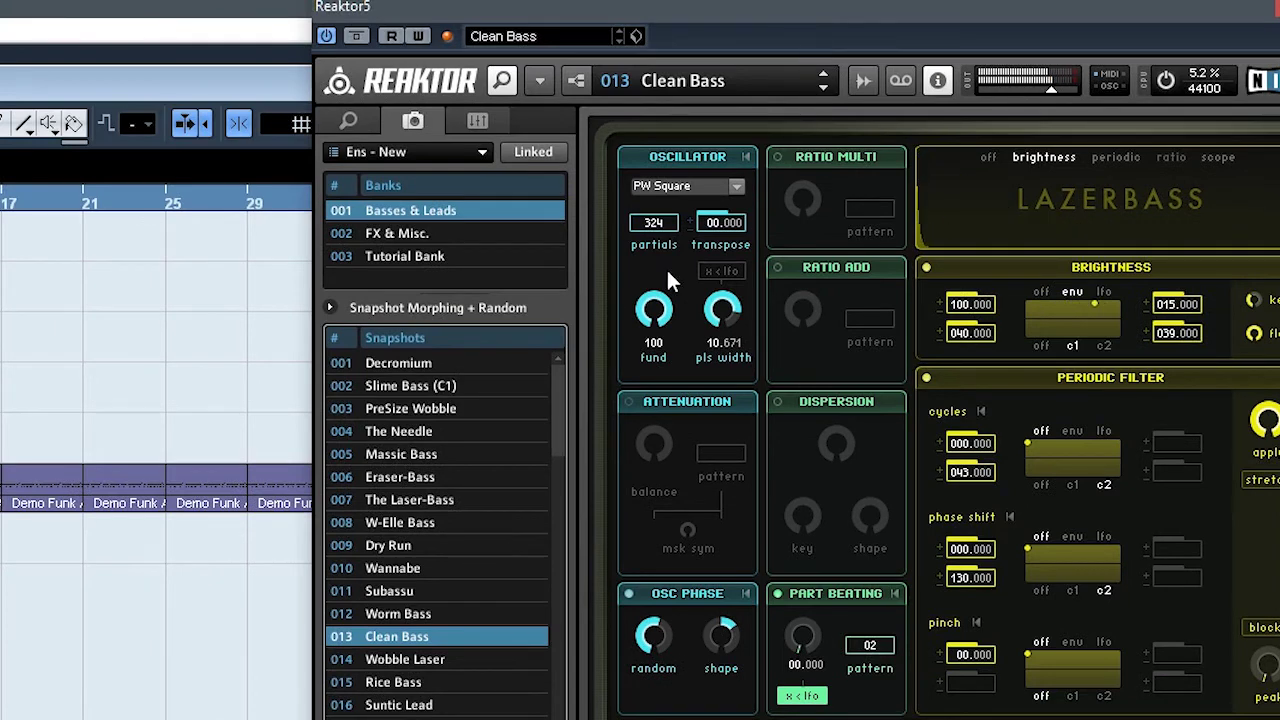
Switch Lazerbass to The Laser-Bass snapshot, then to Subassu
{"action": "left_click", "coordinate": [451, 506]}
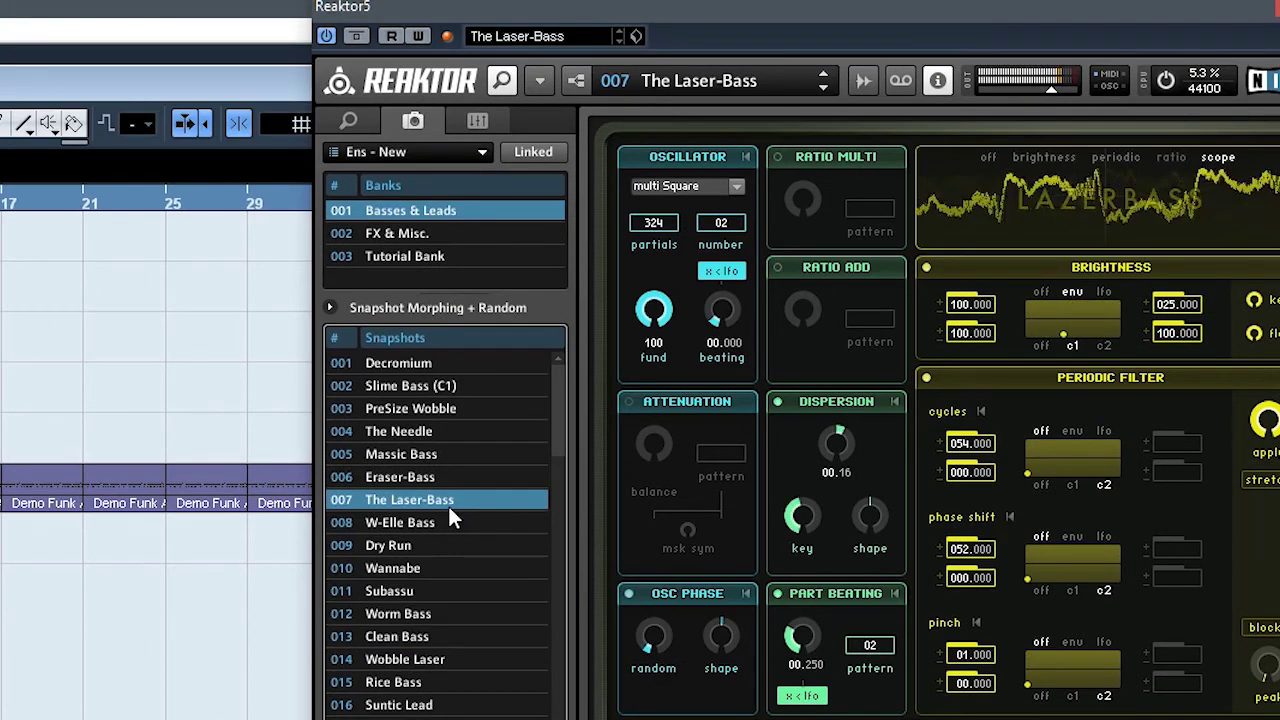
{"action": "left_click", "coordinate": [484, 591]}
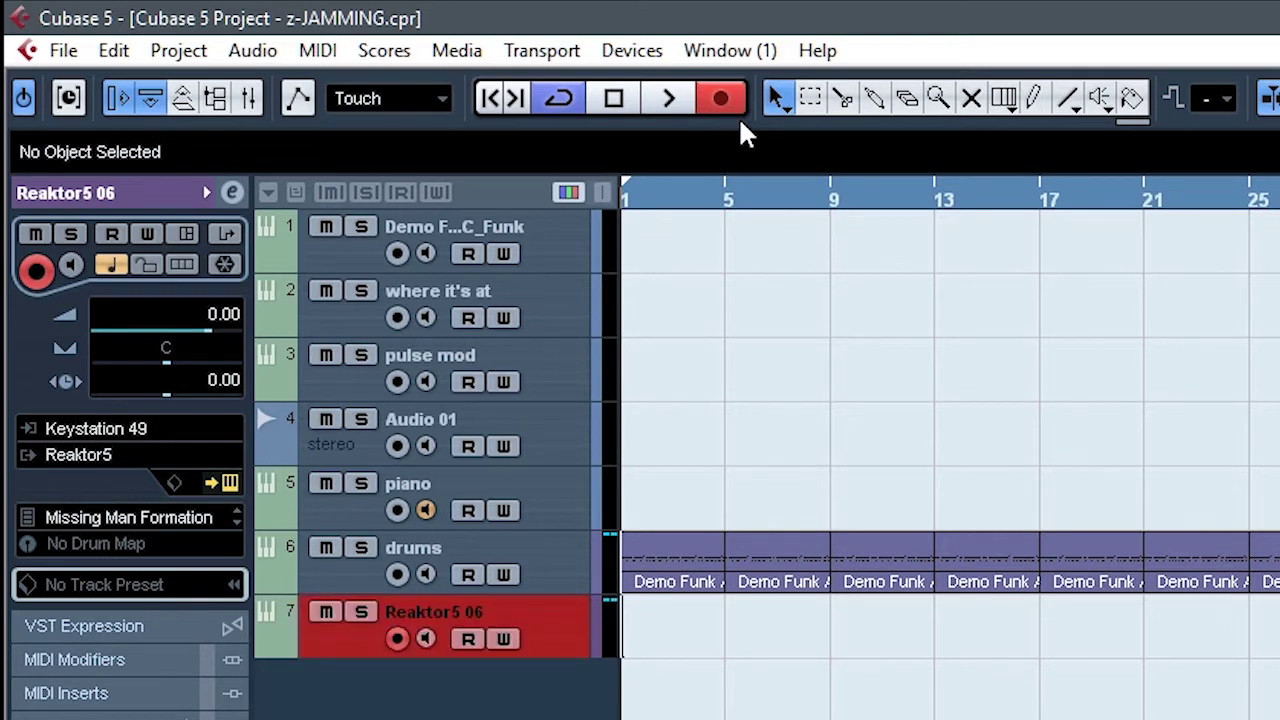
Record a Lazerbass part from bar 1 while playing the keyboard, then stop
{"action": "key", "text": "space"}
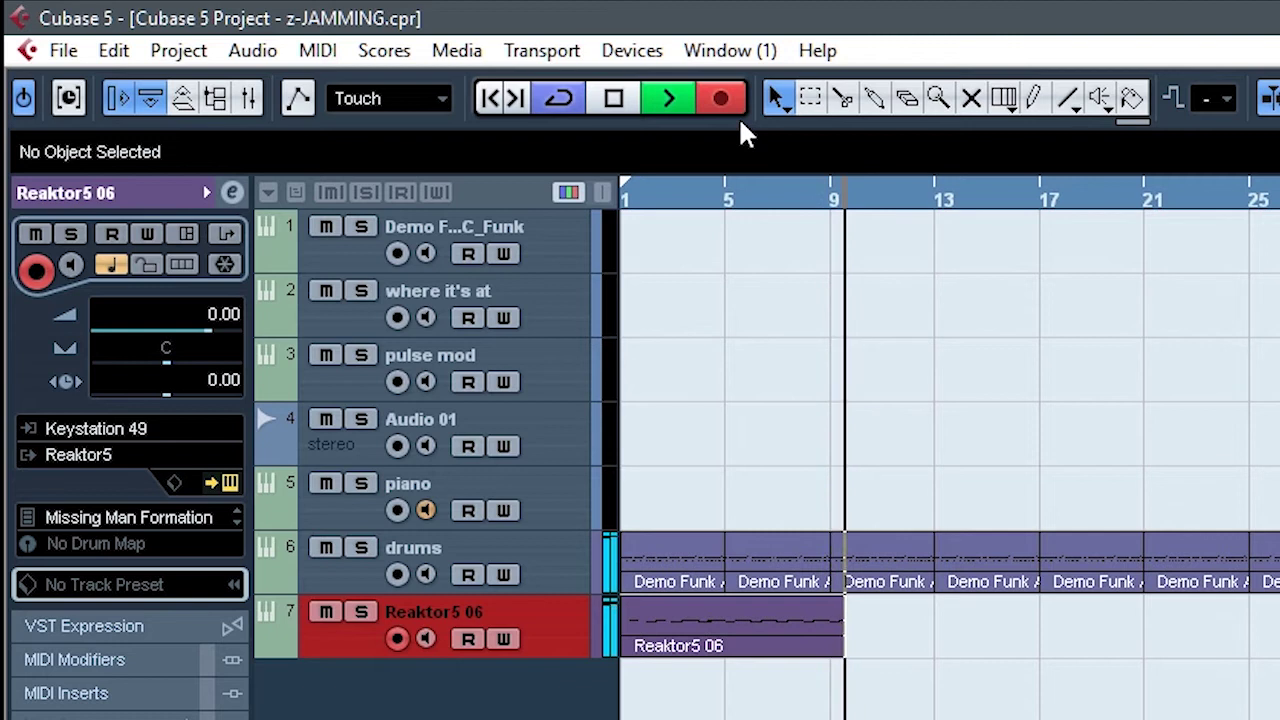
{"action": "key", "text": "space"}
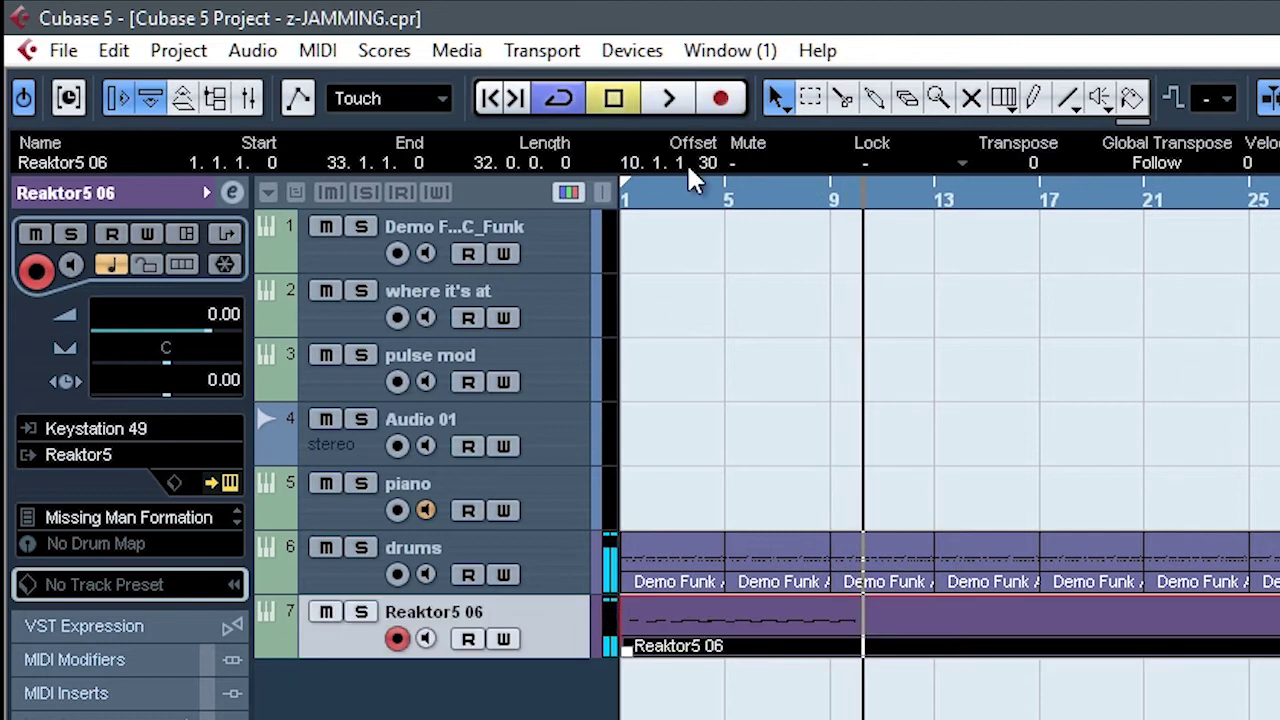
Split the recorded part at bars 5 and 9, deleting everything except bars 5–9
{"action": "left_click", "coordinate": [843, 98]}
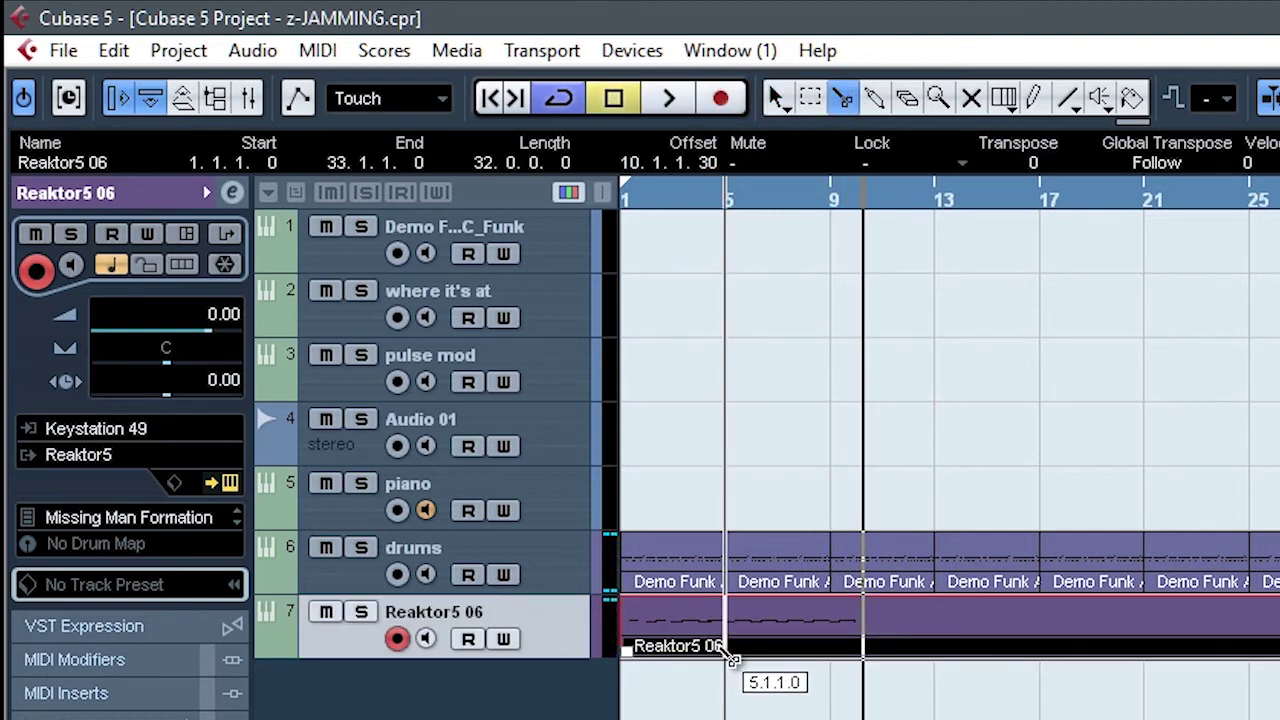
{"action": "left_click", "coordinate": [727, 645]}
{"action": "left_click", "coordinate": [852, 640]}
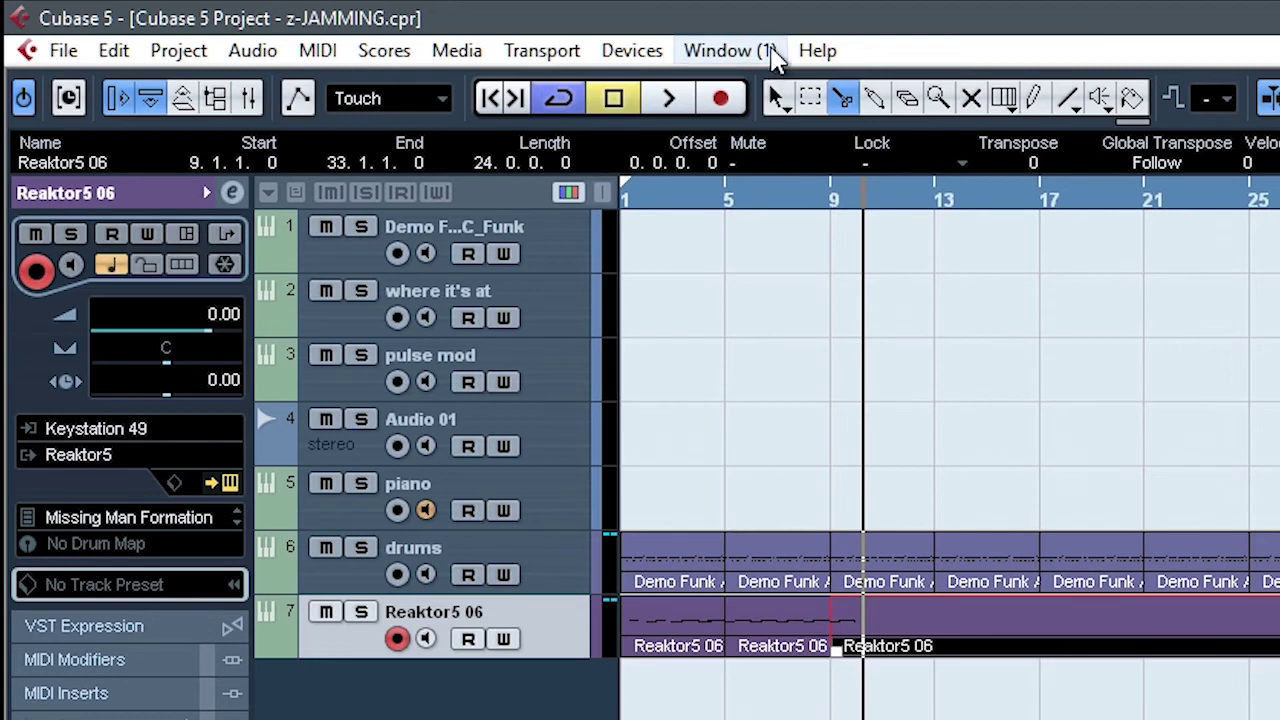
{"action": "left_click", "coordinate": [777, 98]}
{"action": "key", "text": "Delete"}
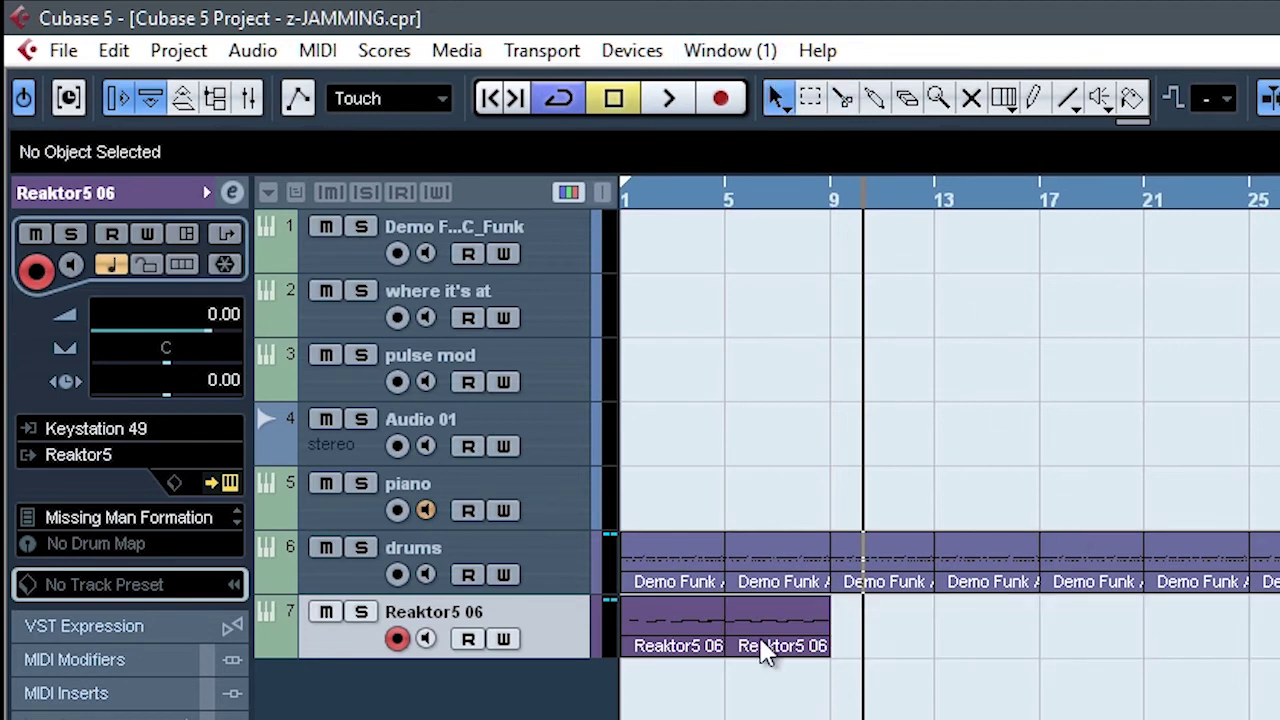
{"action": "left_click", "coordinate": [646, 627]}
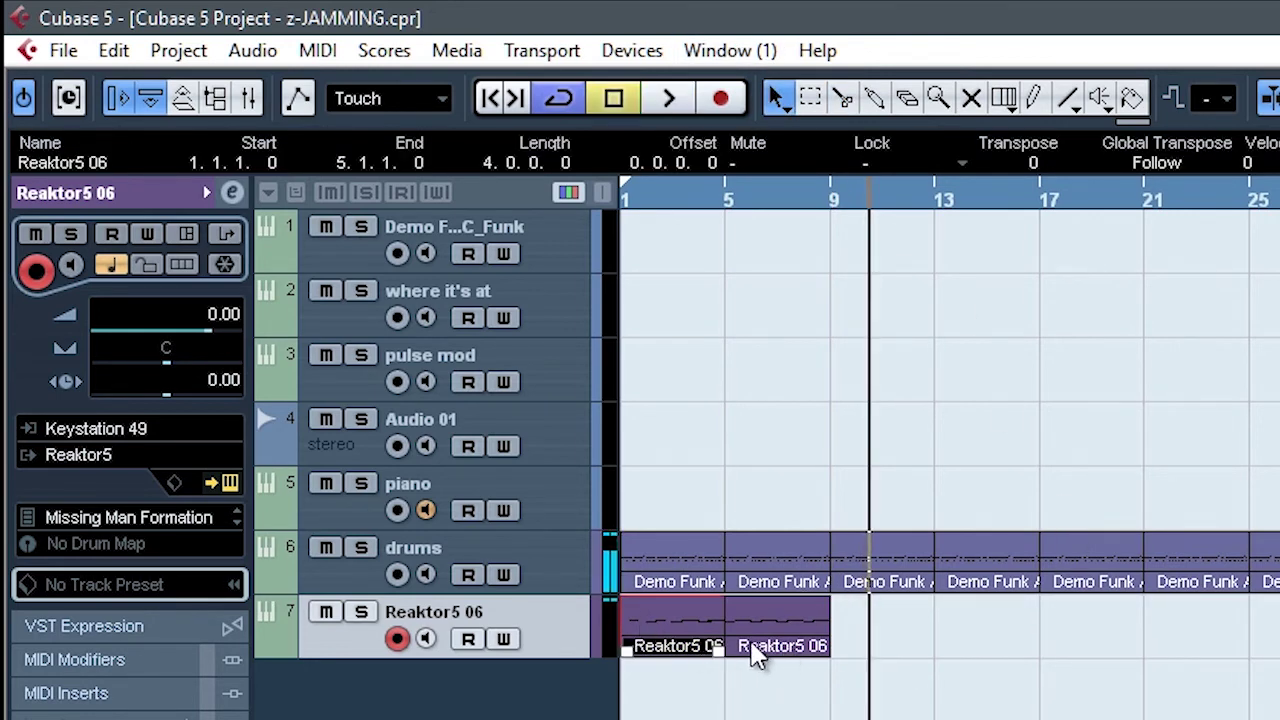
{"action": "key", "text": "Delete"}
Quantize the remaining four-bar part, move it to bar 1 and repeat it four times
{"action": "left_click", "coordinate": [760, 652]}
{"action": "double_click", "coordinate": [760, 652]}
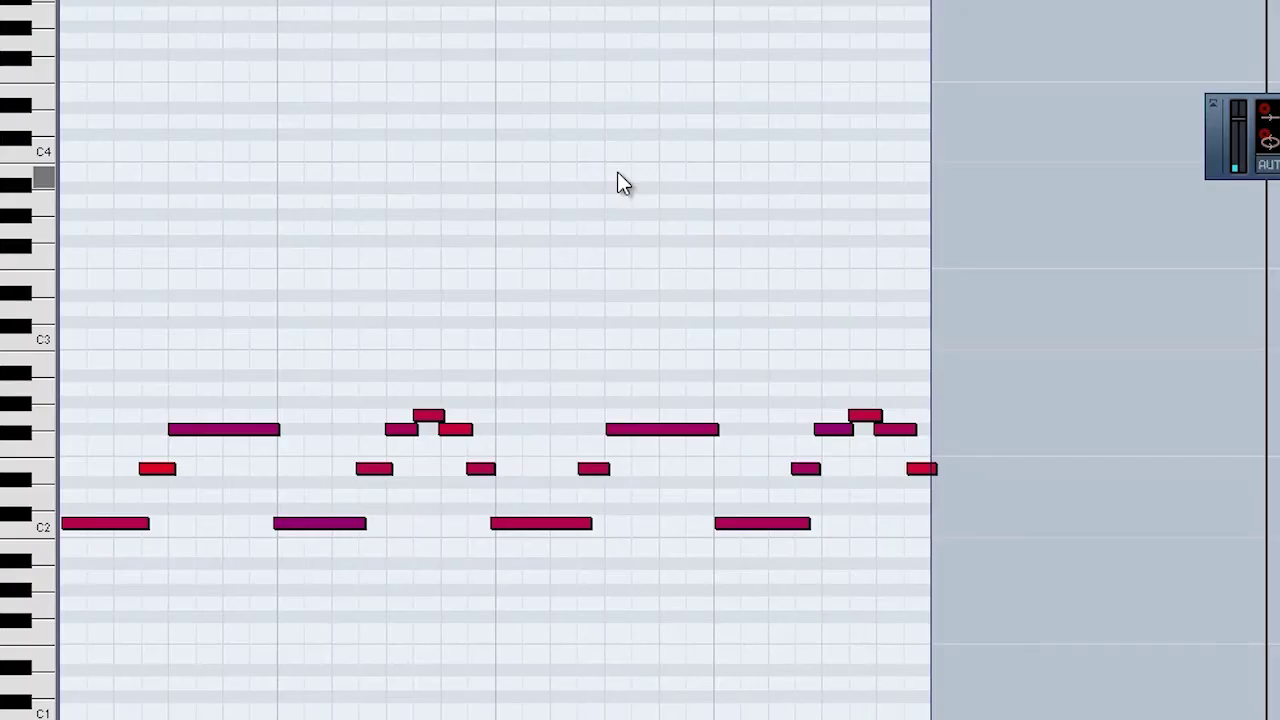
{"action": "key", "text": "ctrl+a"}
{"action": "key", "text": "q"}
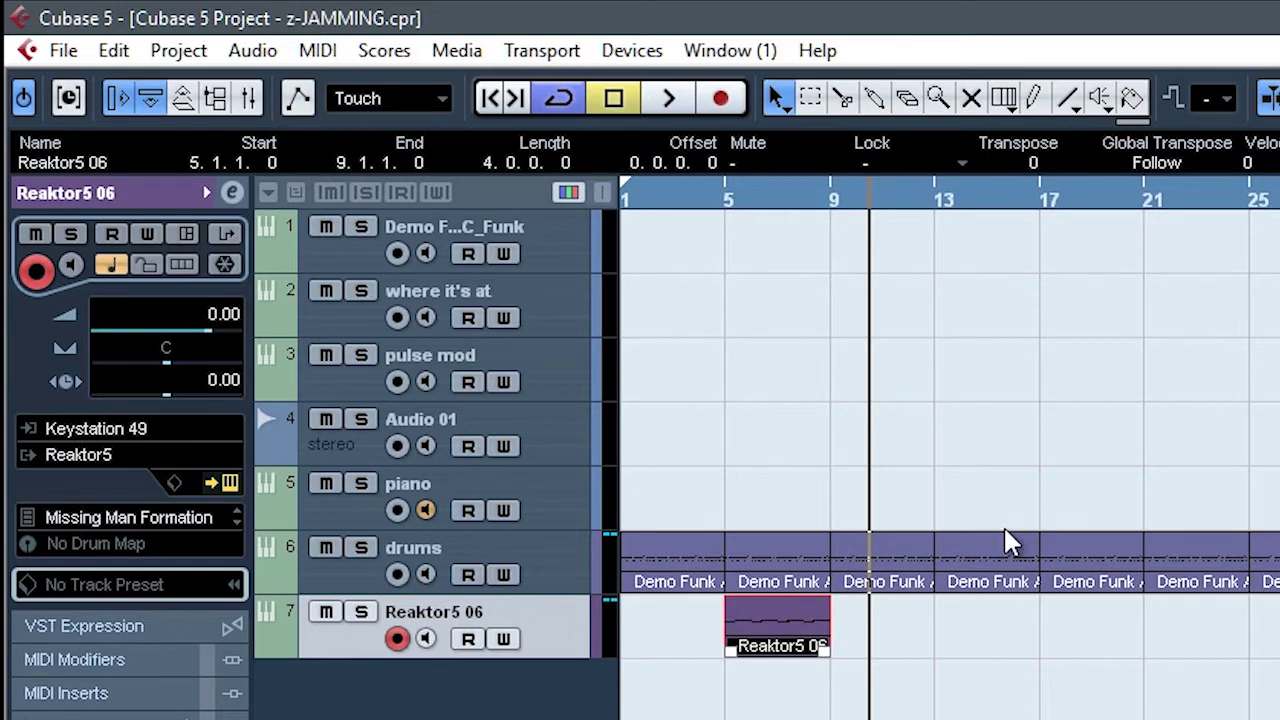
{"action": "left_click_drag", "start_coordinate": [794, 608], "coordinate": [700, 630]}
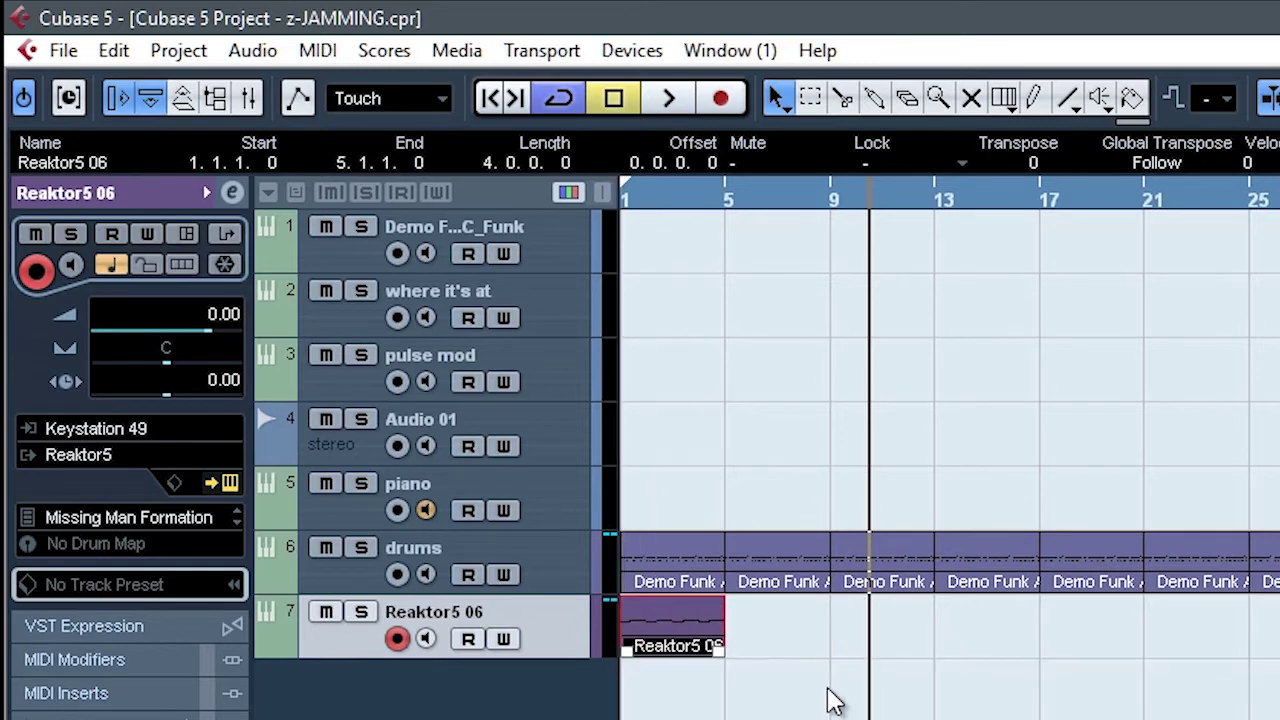
{"action": "key", "text": "ctrl+d"}
{"action": "key", "text": "ctrl+d"}
{"action": "key", "text": "ctrl+d"}
{"action": "key", "text": "ctrl+d"}
Play the arrangement back from the project start
{"action": "key", "text": "Home"}
{"action": "key", "text": "space"}
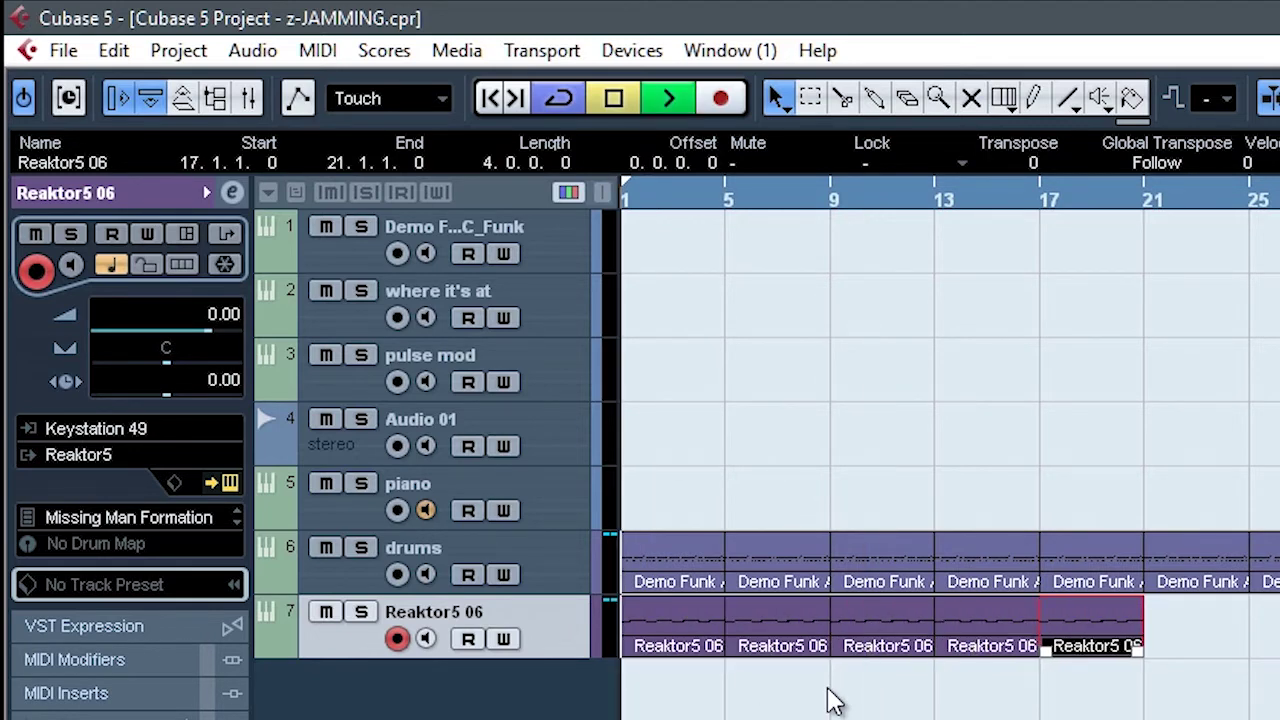